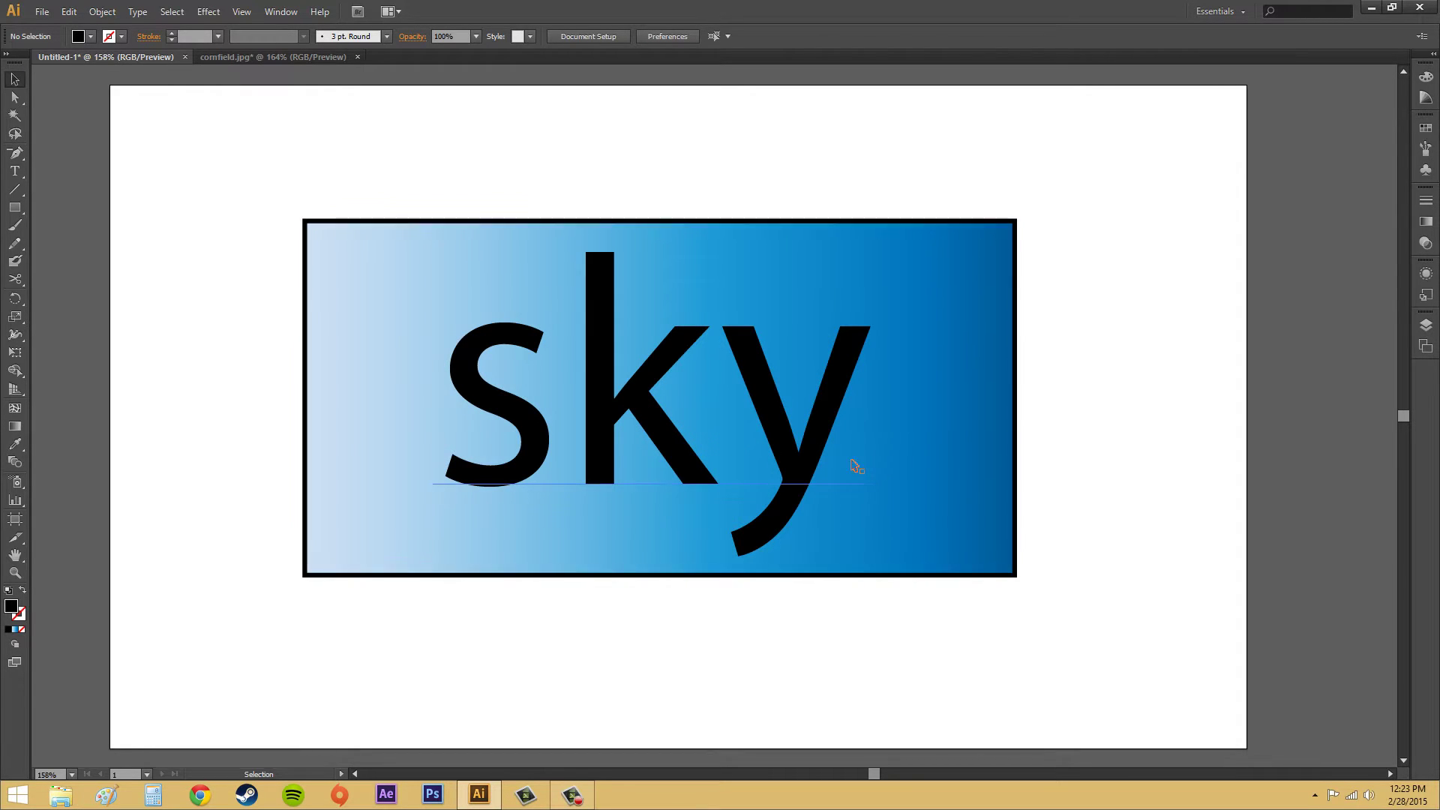
Step: Select the word 'sky' and the blue gradient rectangle together, and make a clipping mask from them
left_click(963, 391)
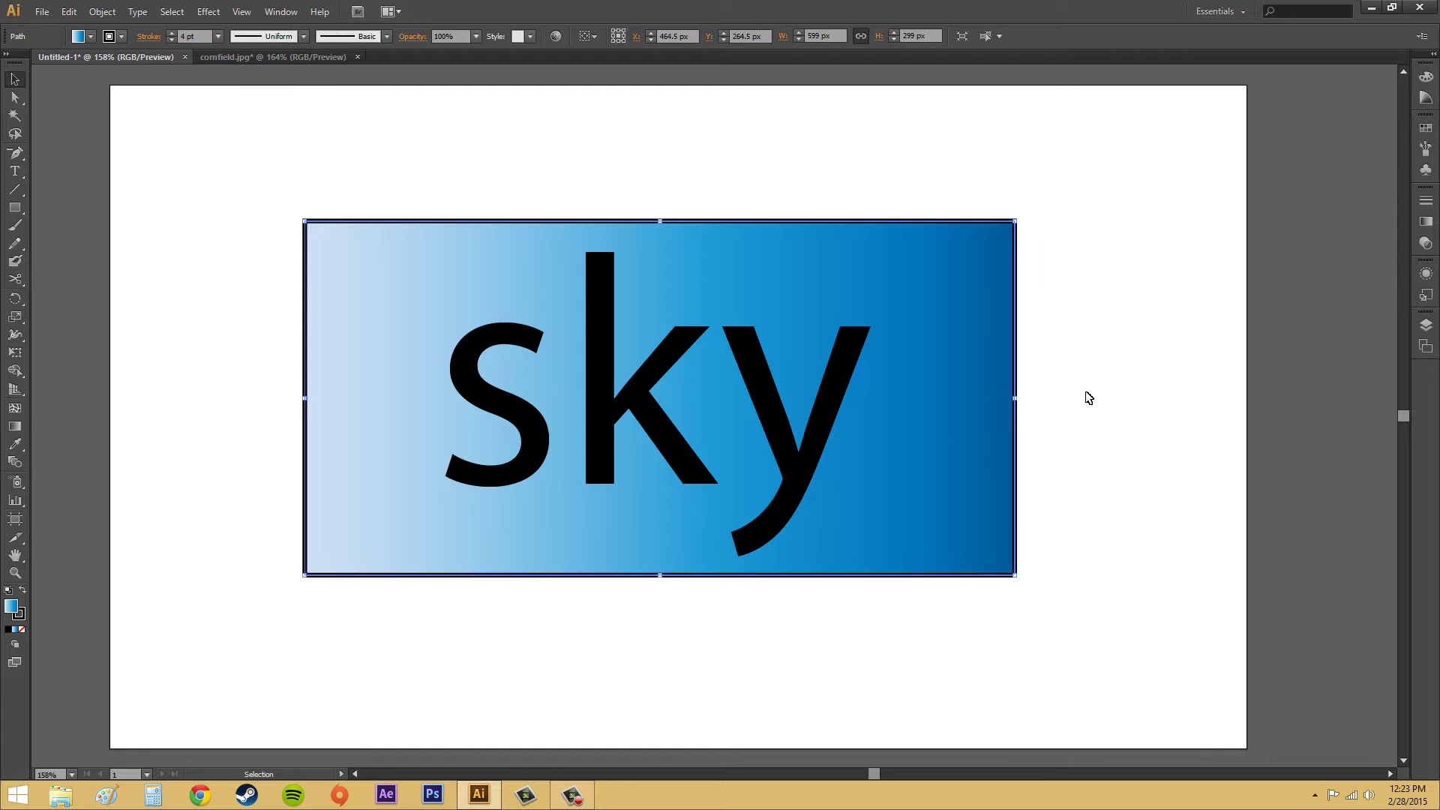
left_click(1159, 391)
left_click_drag(258, 180, 1077, 618)
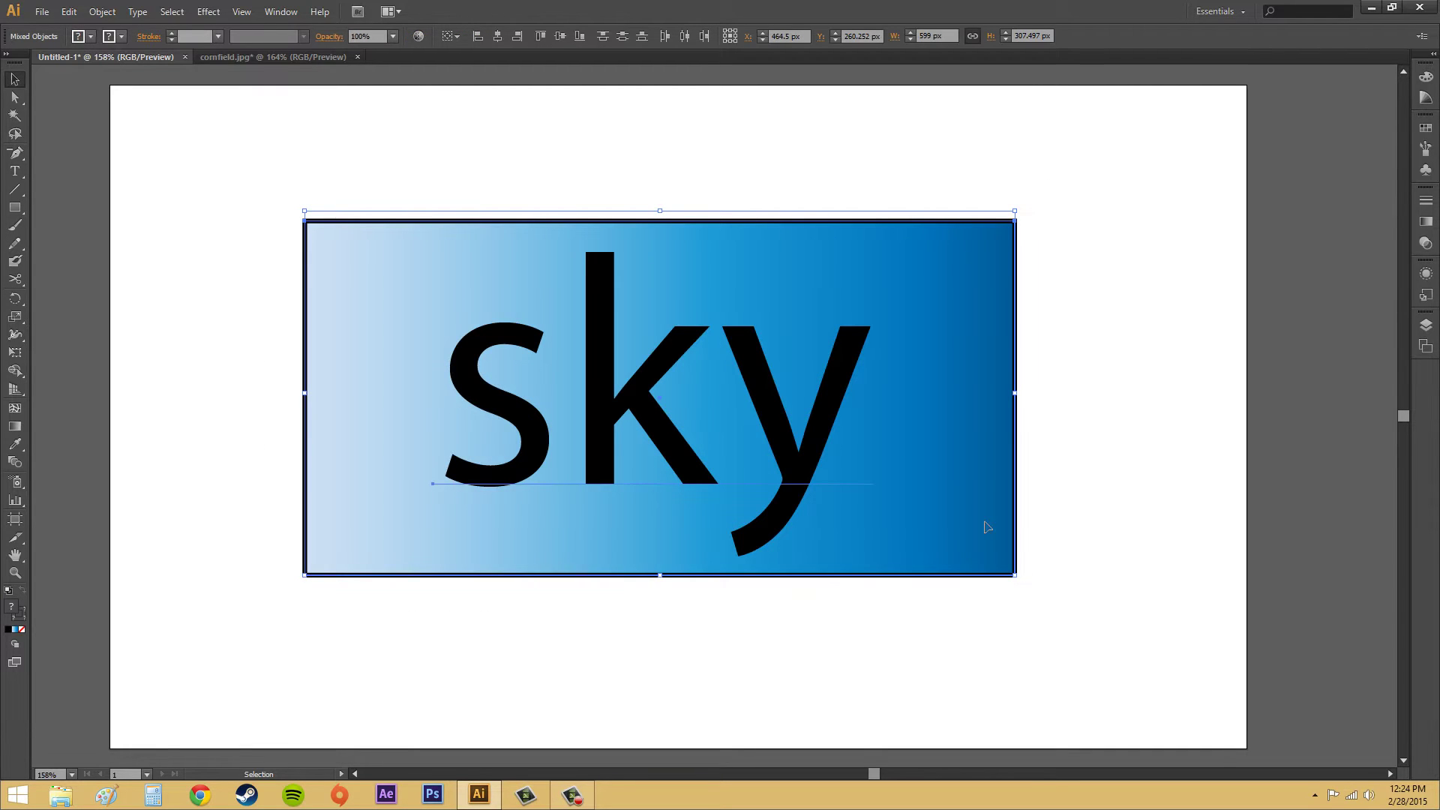
left_click(102, 11)
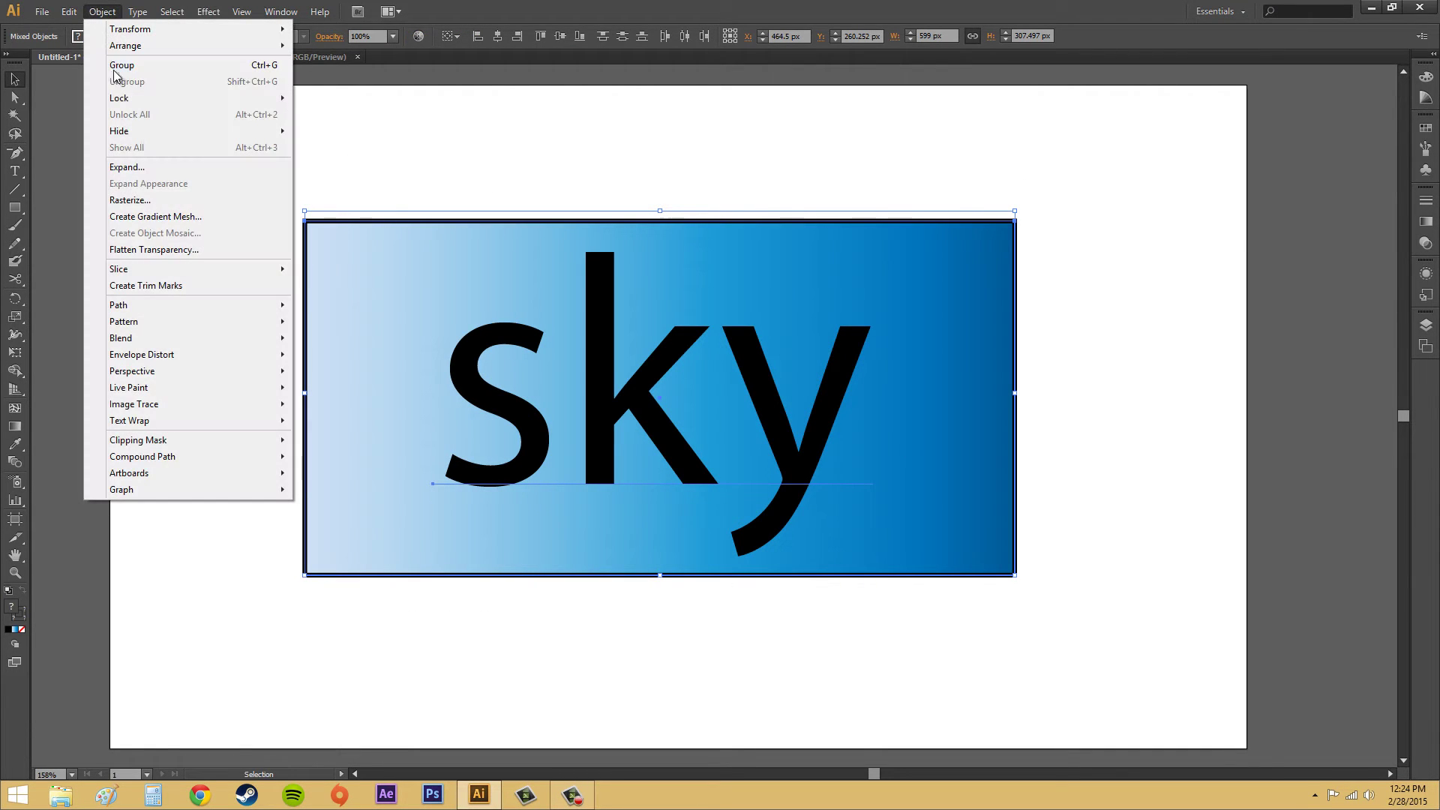
mouse_move(166, 441)
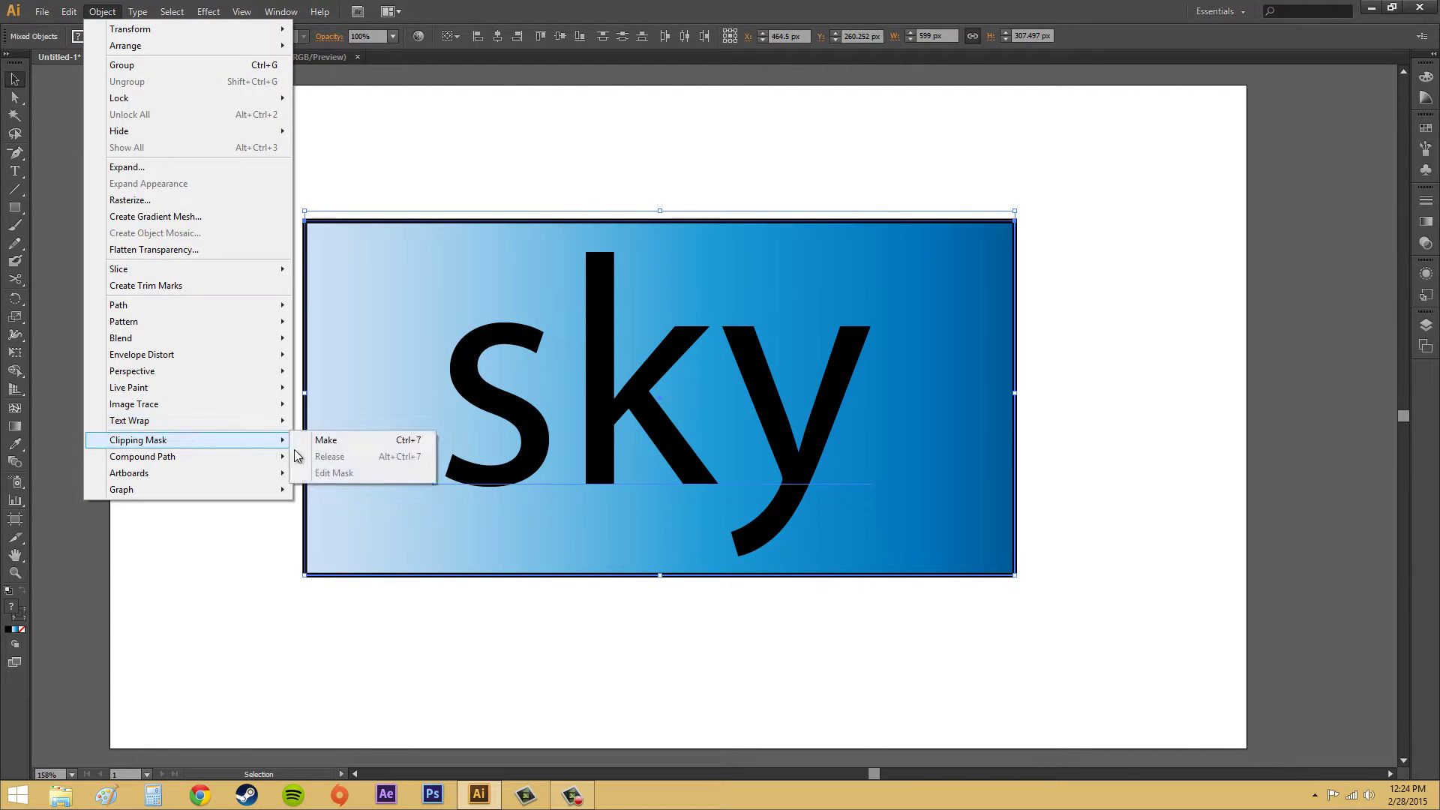
left_click(381, 446)
left_click(694, 531)
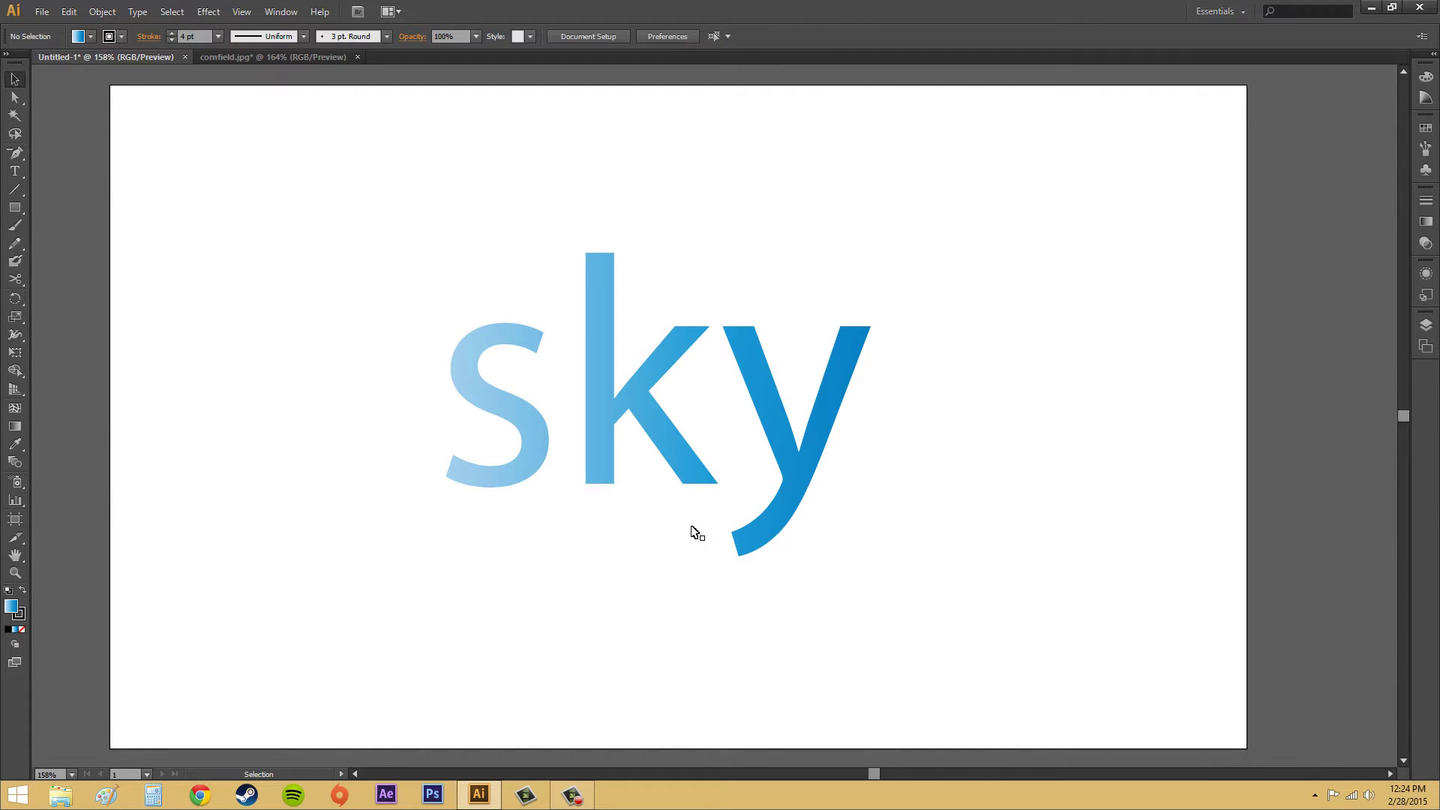
Step: Drag the gradient 'sky' clip group back and forth, leaving it slightly right of its start
left_click(523, 347)
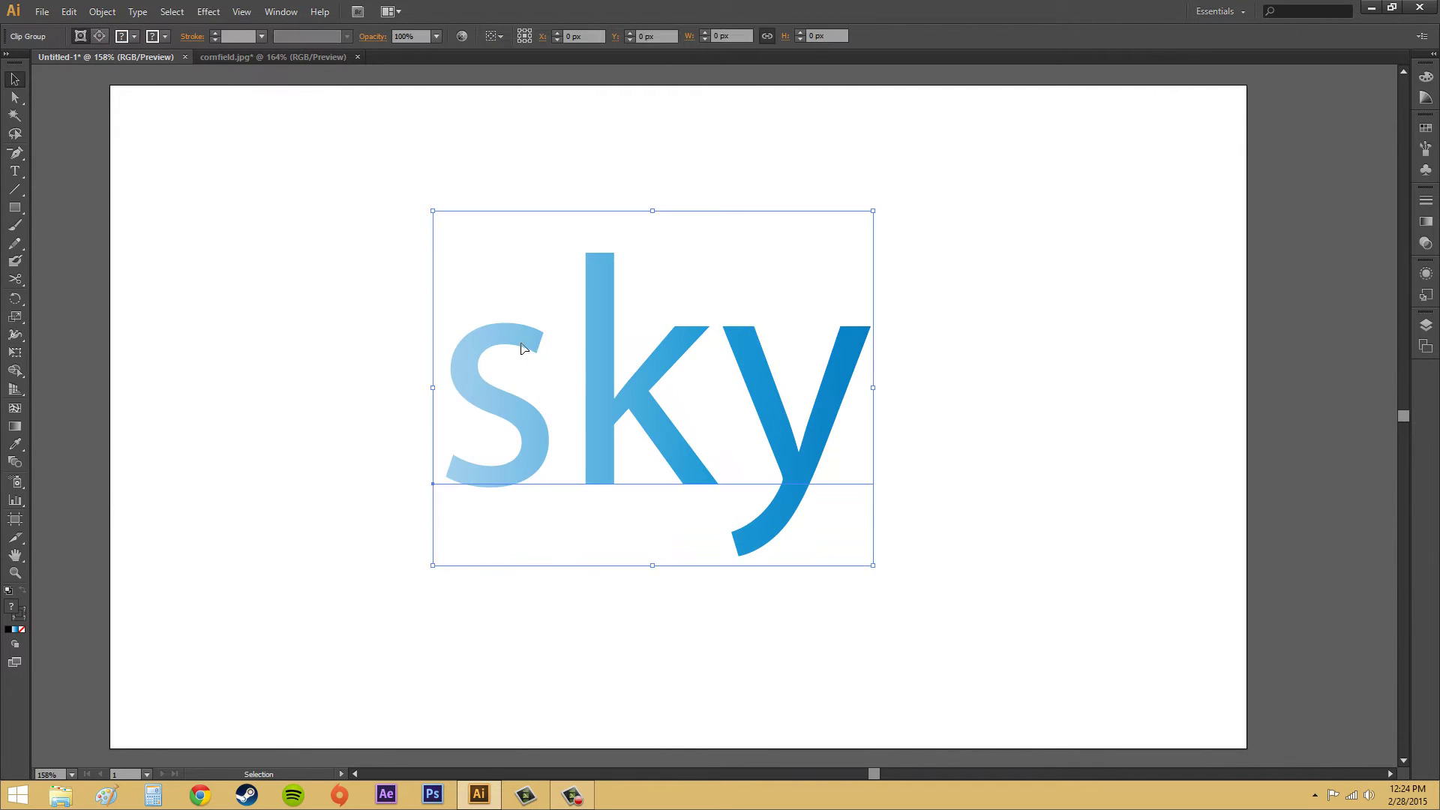
left_click_drag(523, 348, 794, 324)
left_click_drag(932, 359, 784, 355)
left_click_drag(944, 417, 852, 418)
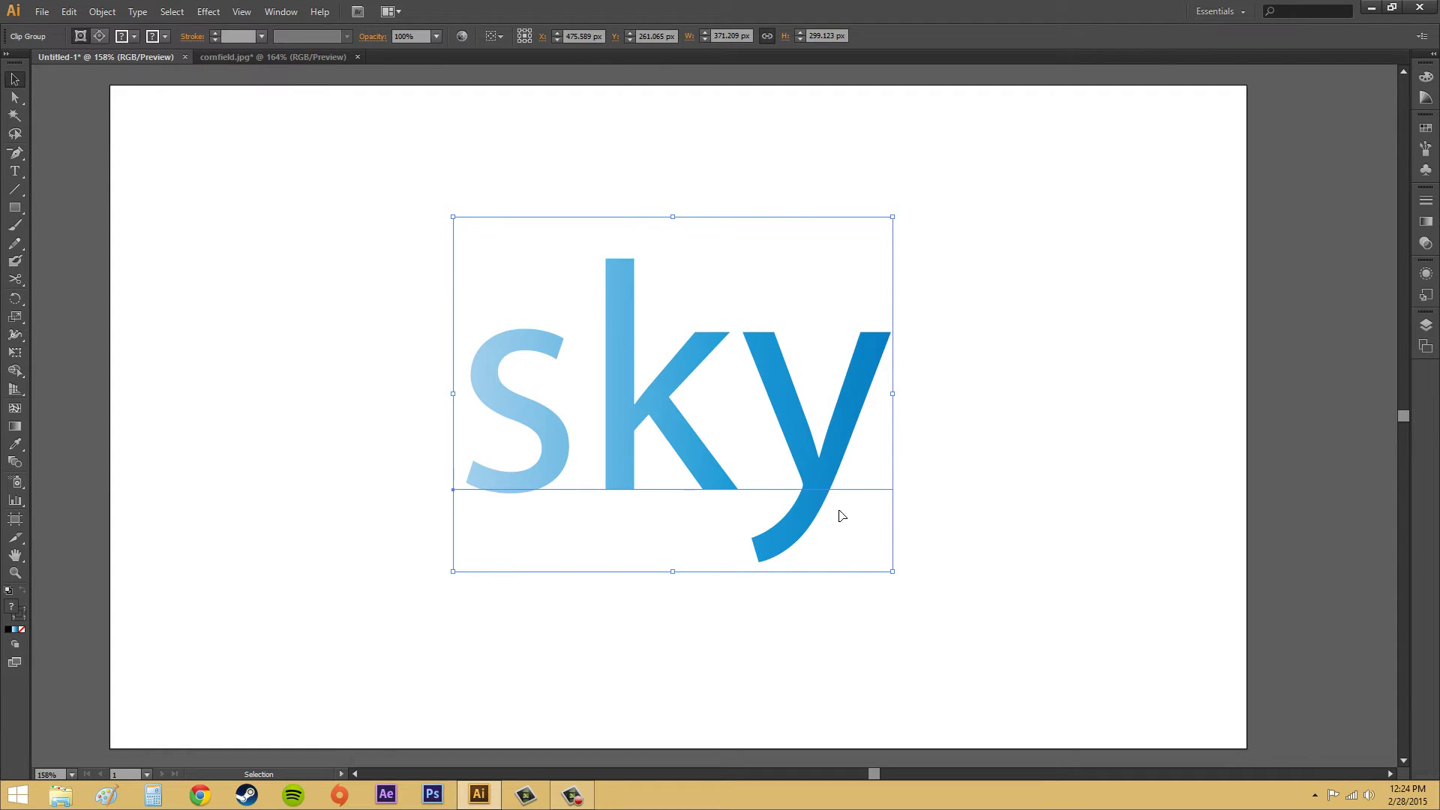
left_click(248, 69)
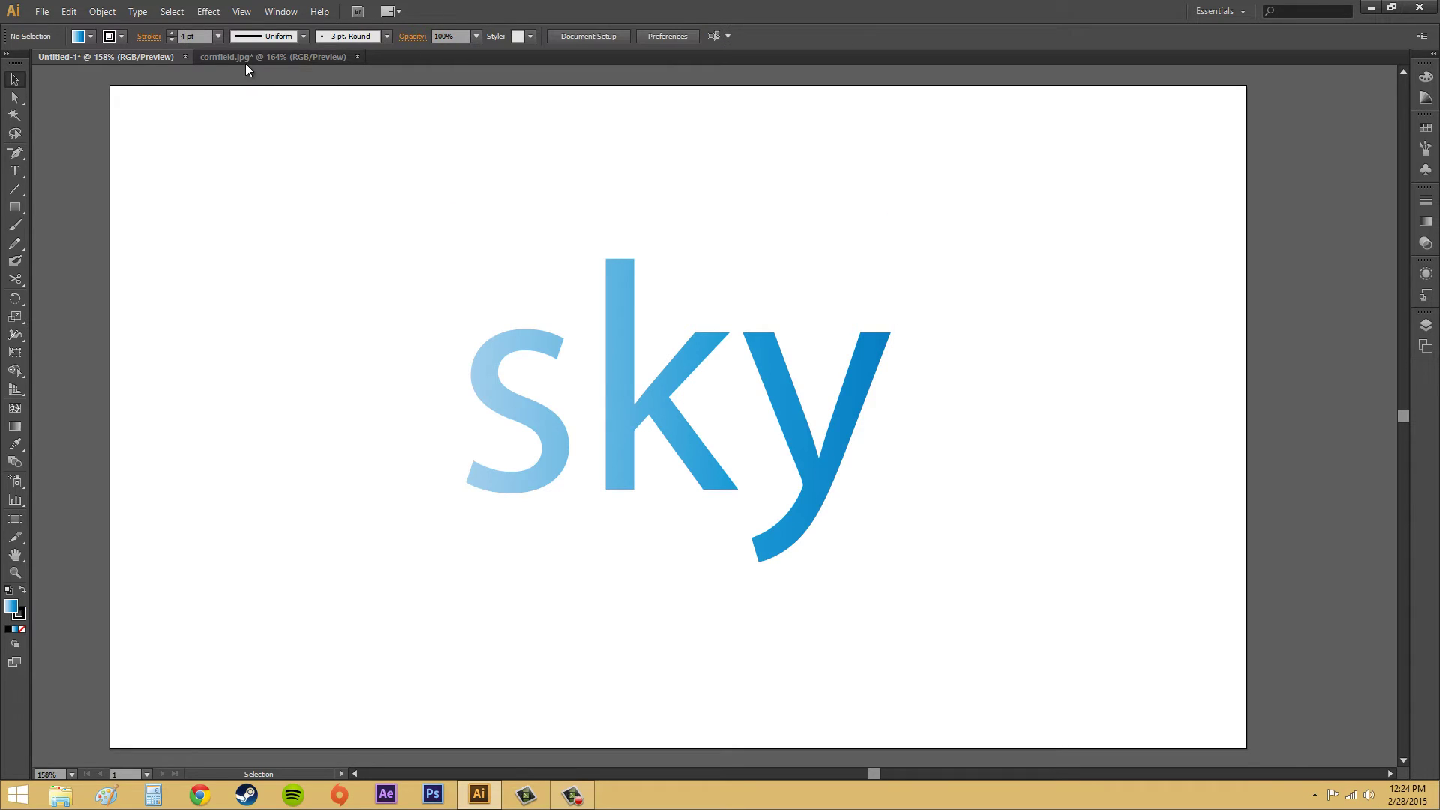
Step: In cornfield.jpg, inspect Layer 1's photo and WHEAT text, then select both objects
left_click(245, 63)
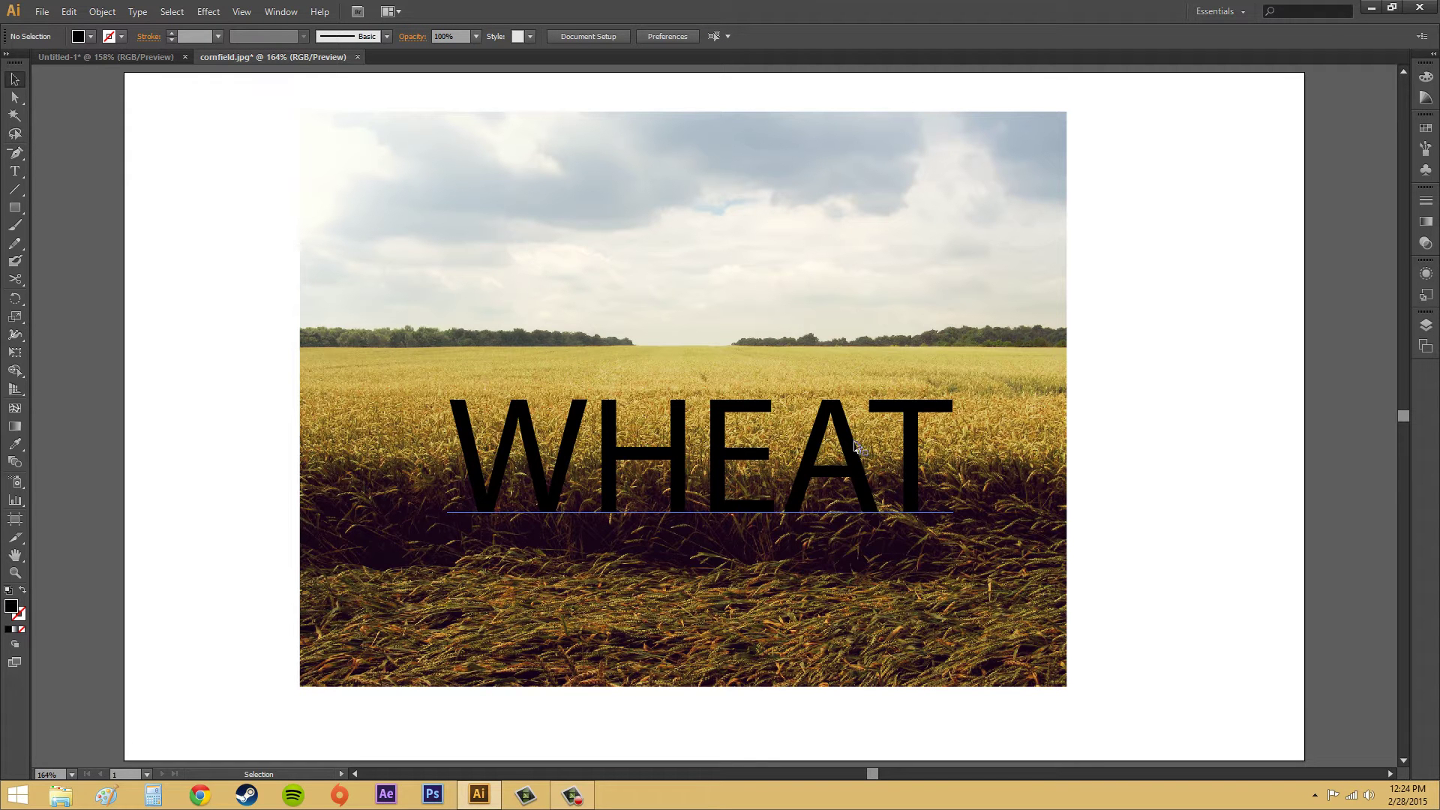
left_click(495, 284)
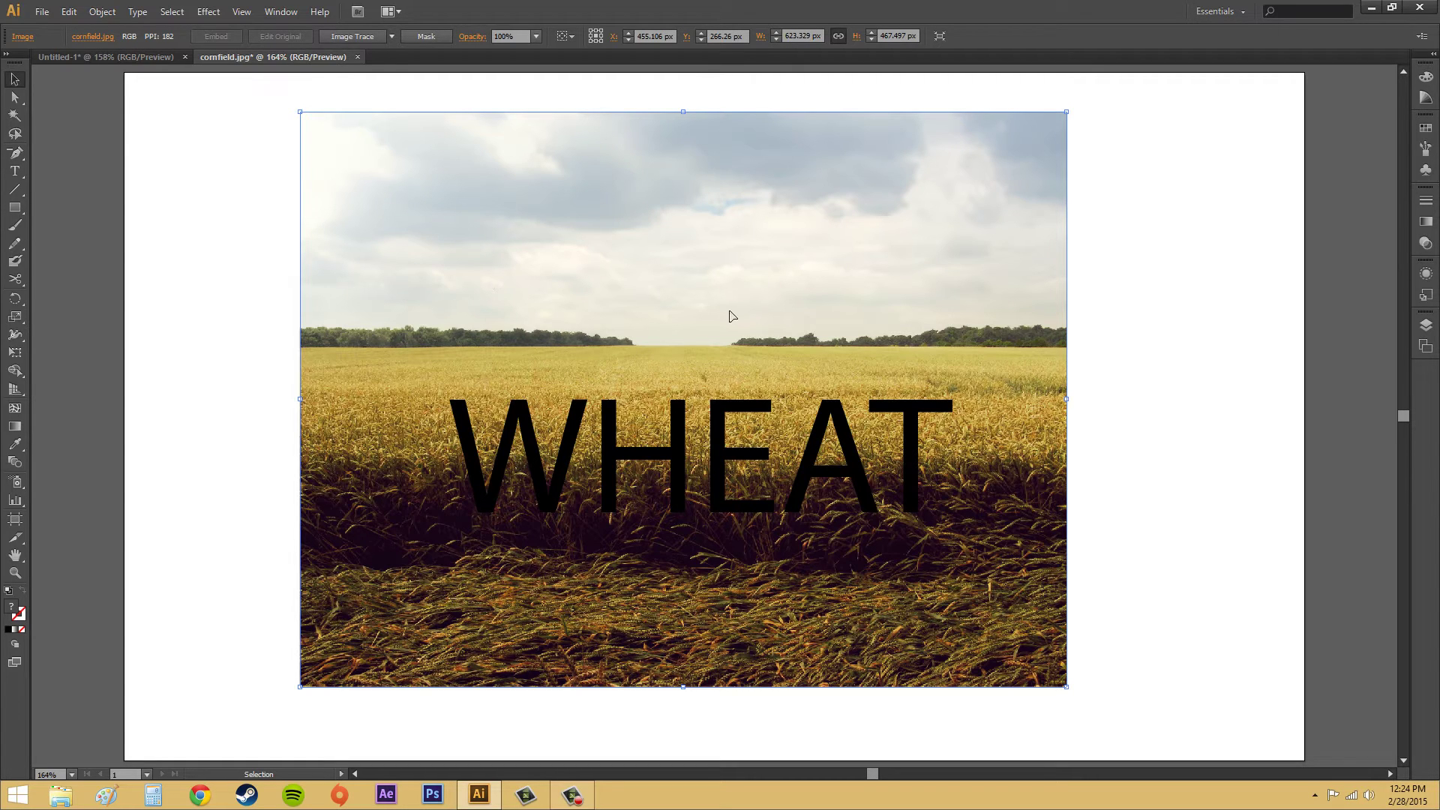
left_click(844, 454)
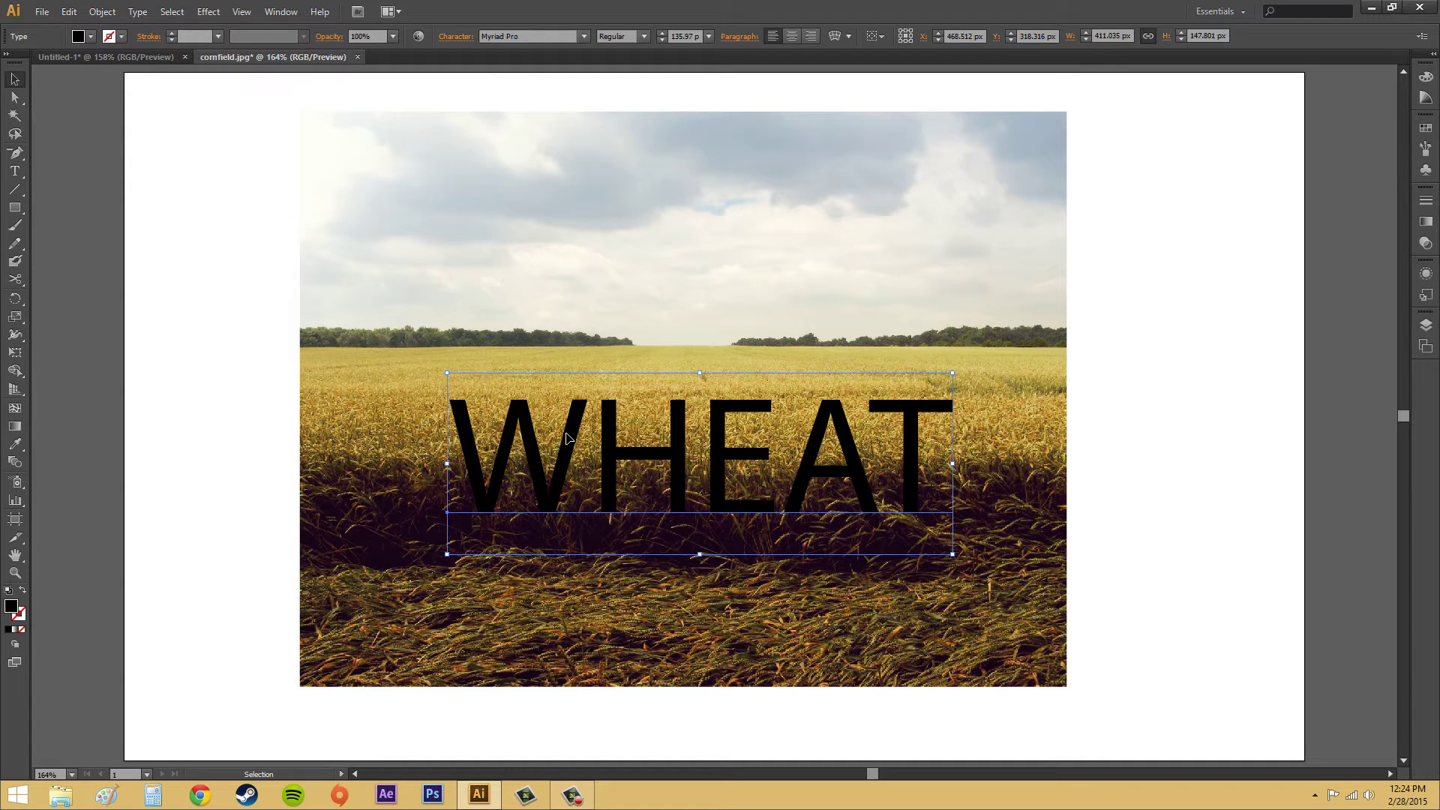
left_click(1424, 327)
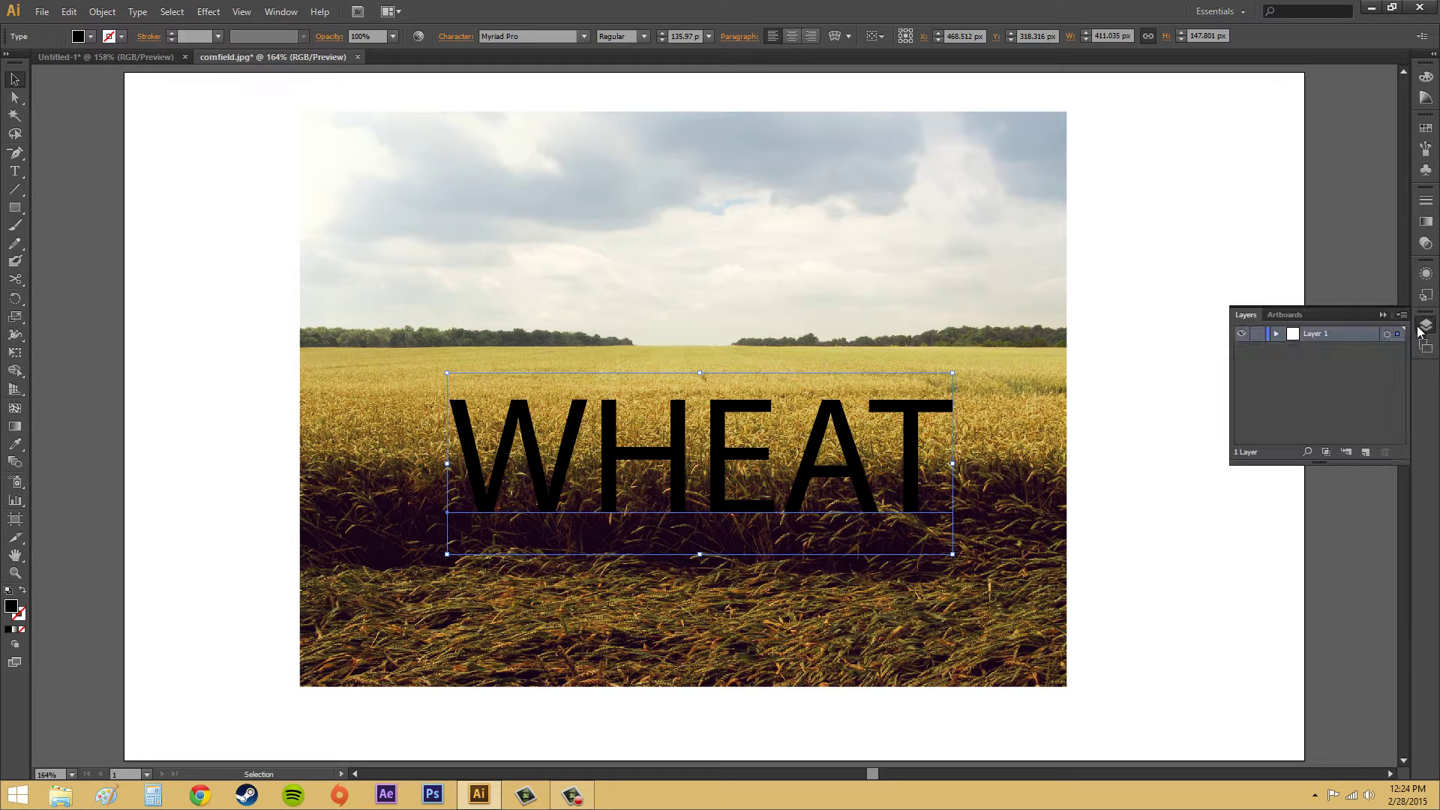
left_click(1276, 333)
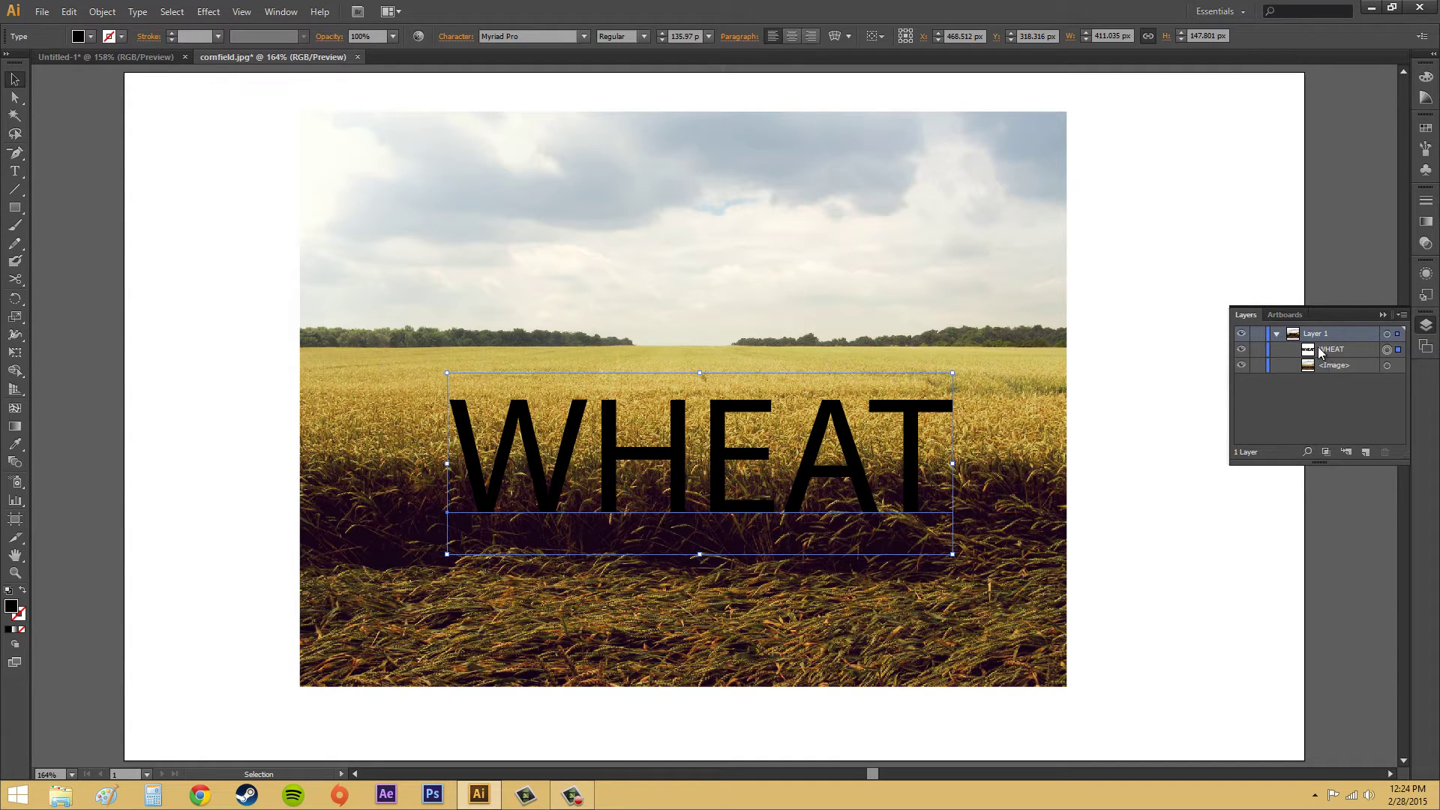
left_click(1275, 333)
left_click_drag(228, 87, 1139, 727)
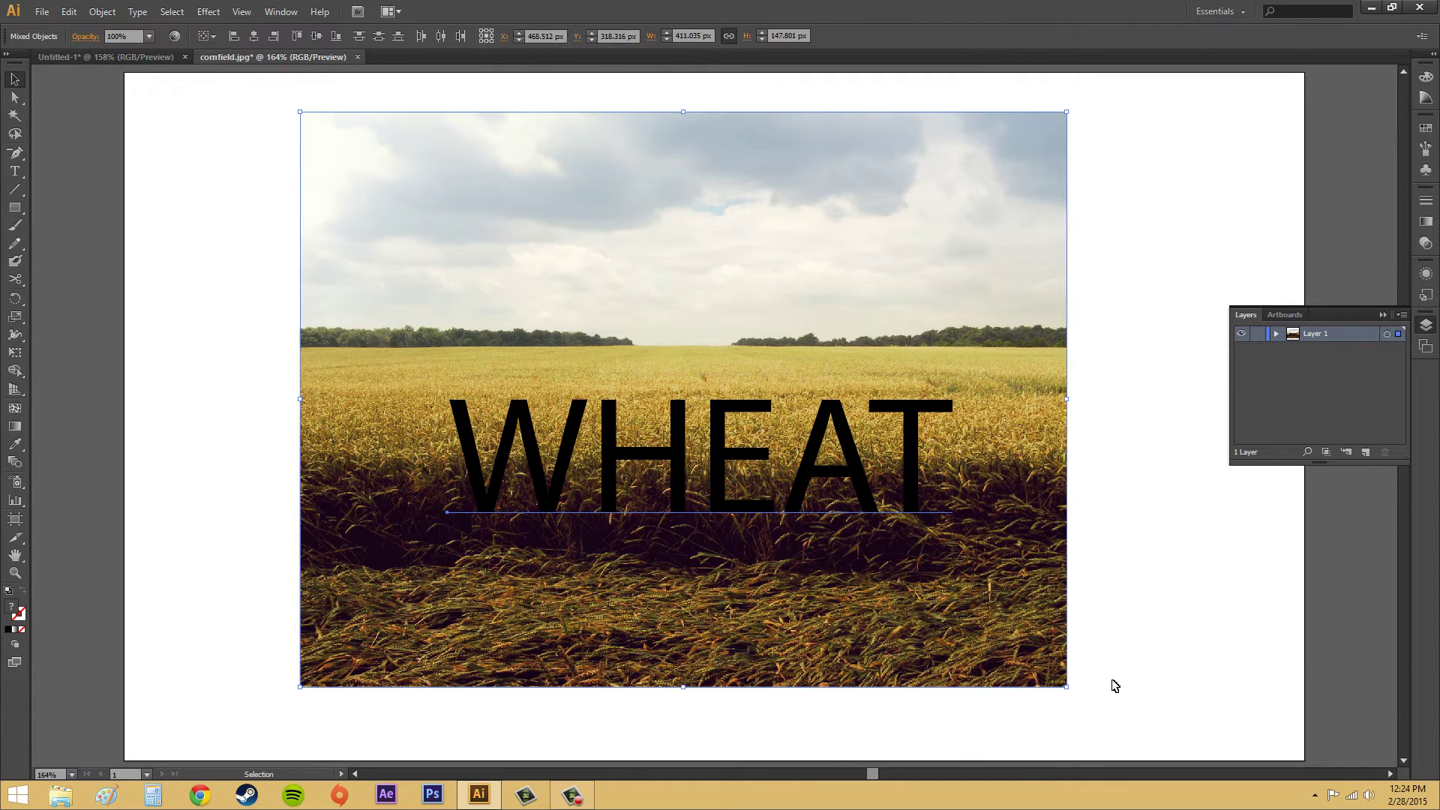
Step: Clip the wheat-field photo into the WHEAT letters with Object > Clipping Mask > Make
left_click(102, 11)
mouse_move(174, 438)
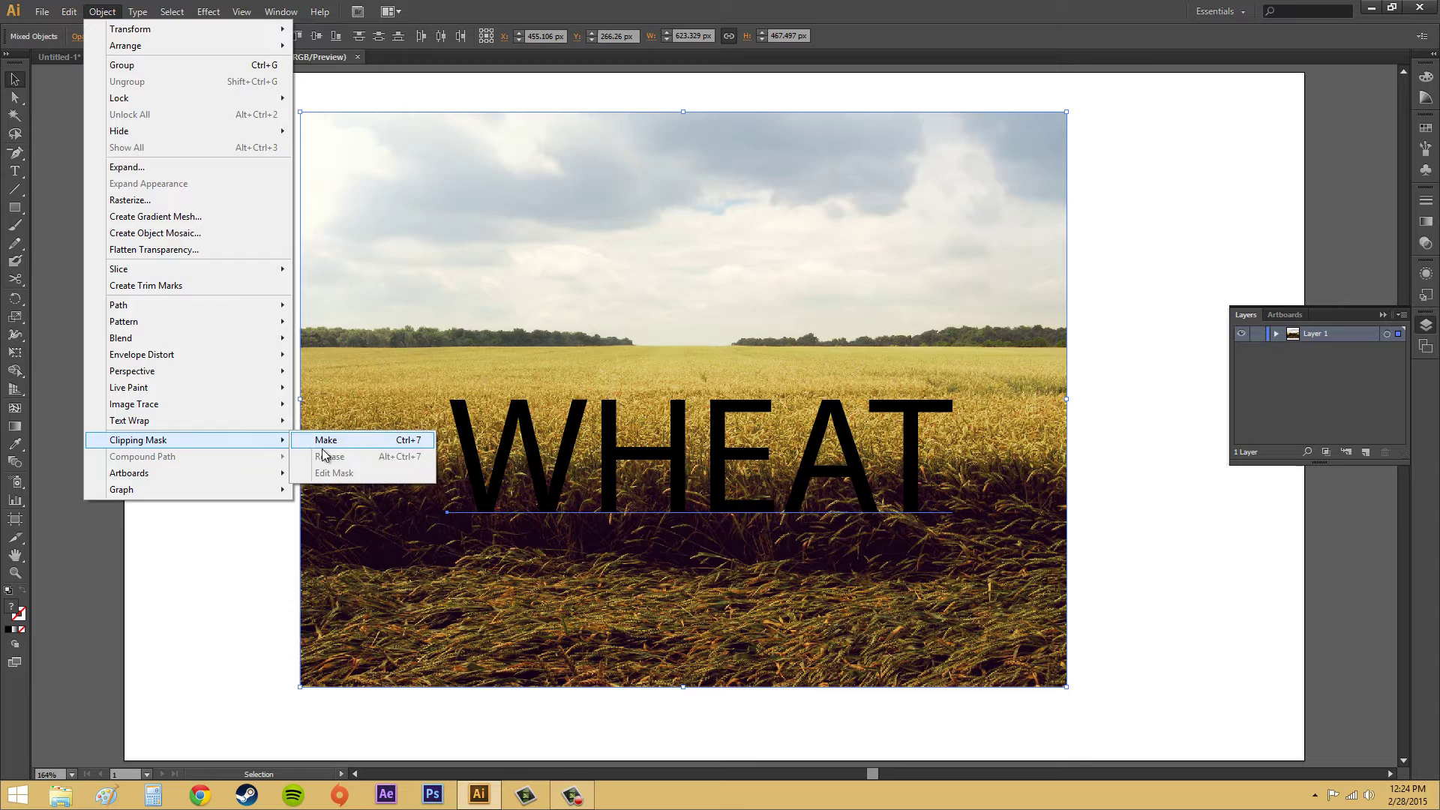
left_click(321, 442)
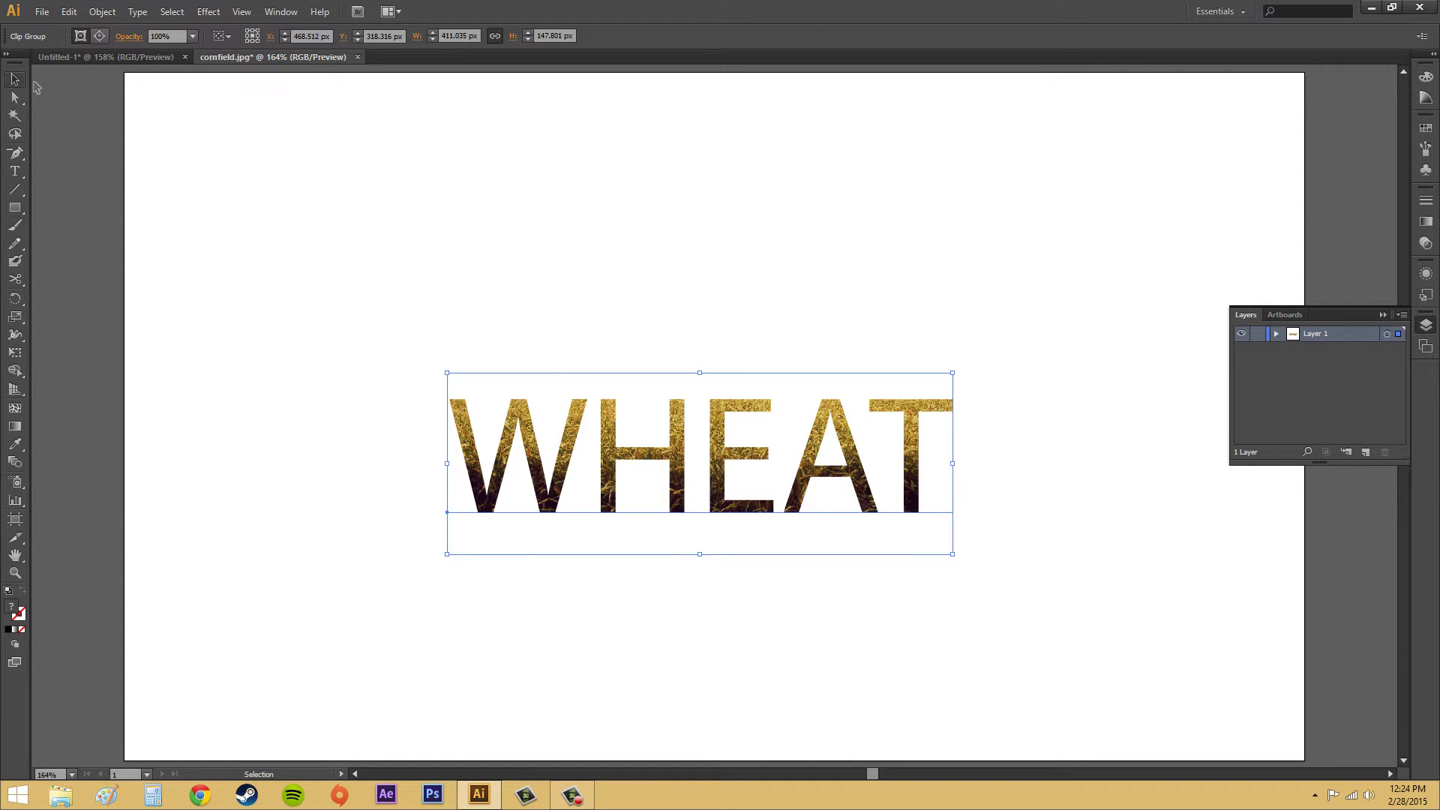
left_click(454, 194)
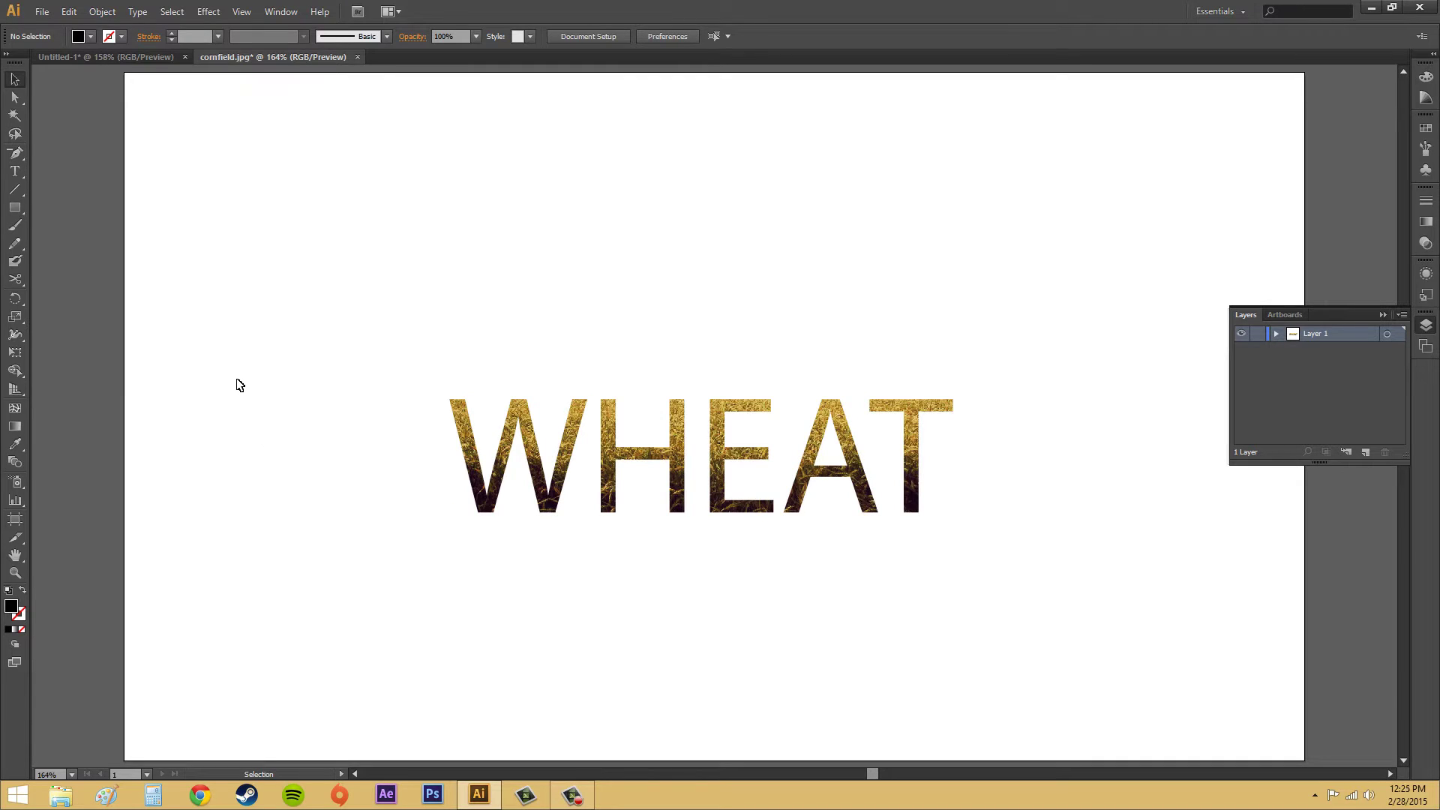
Step: Reposition the WHEAT clip group on the artboard, settling it slightly down and left
left_click(1383, 315)
left_click(922, 419)
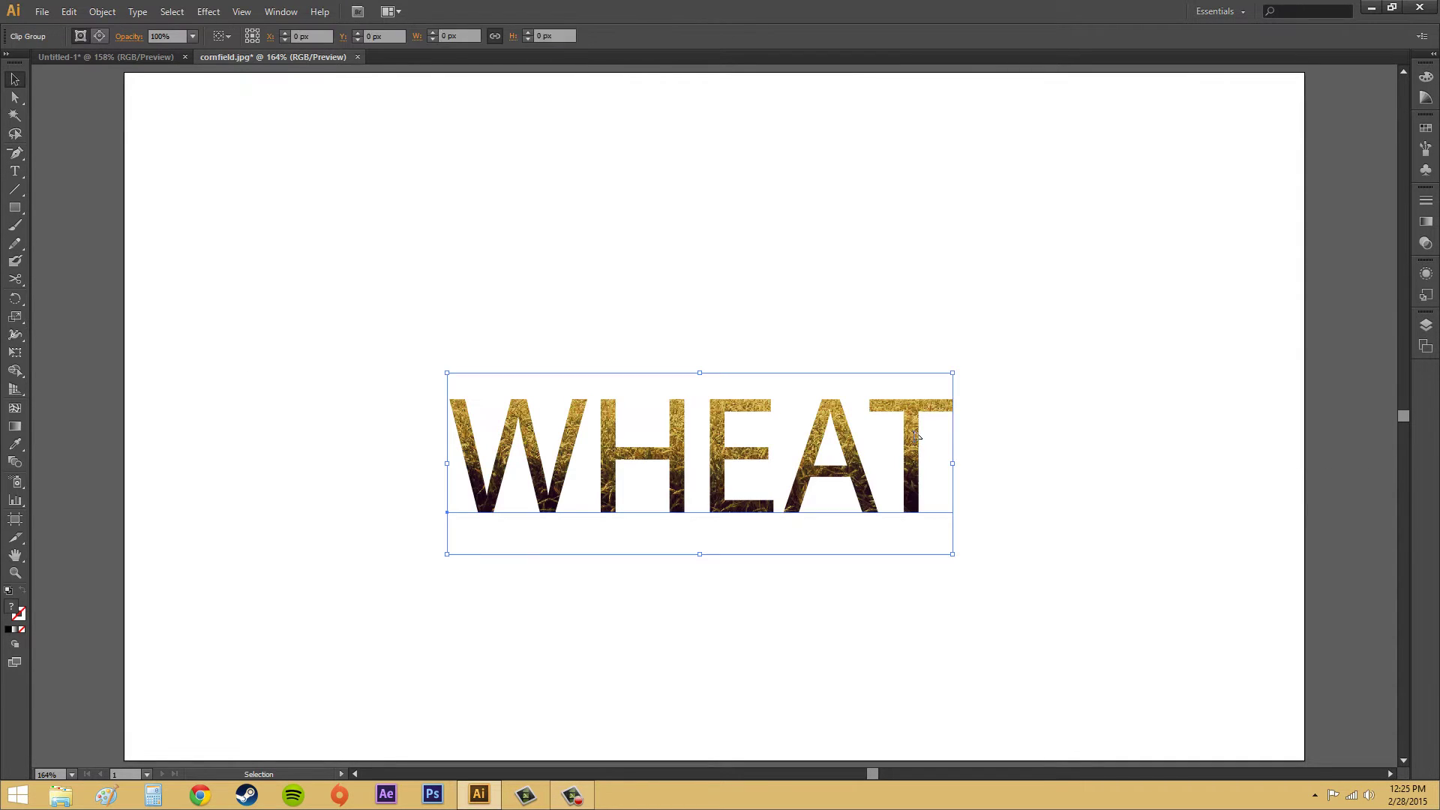
left_click_drag(923, 419, 956, 468)
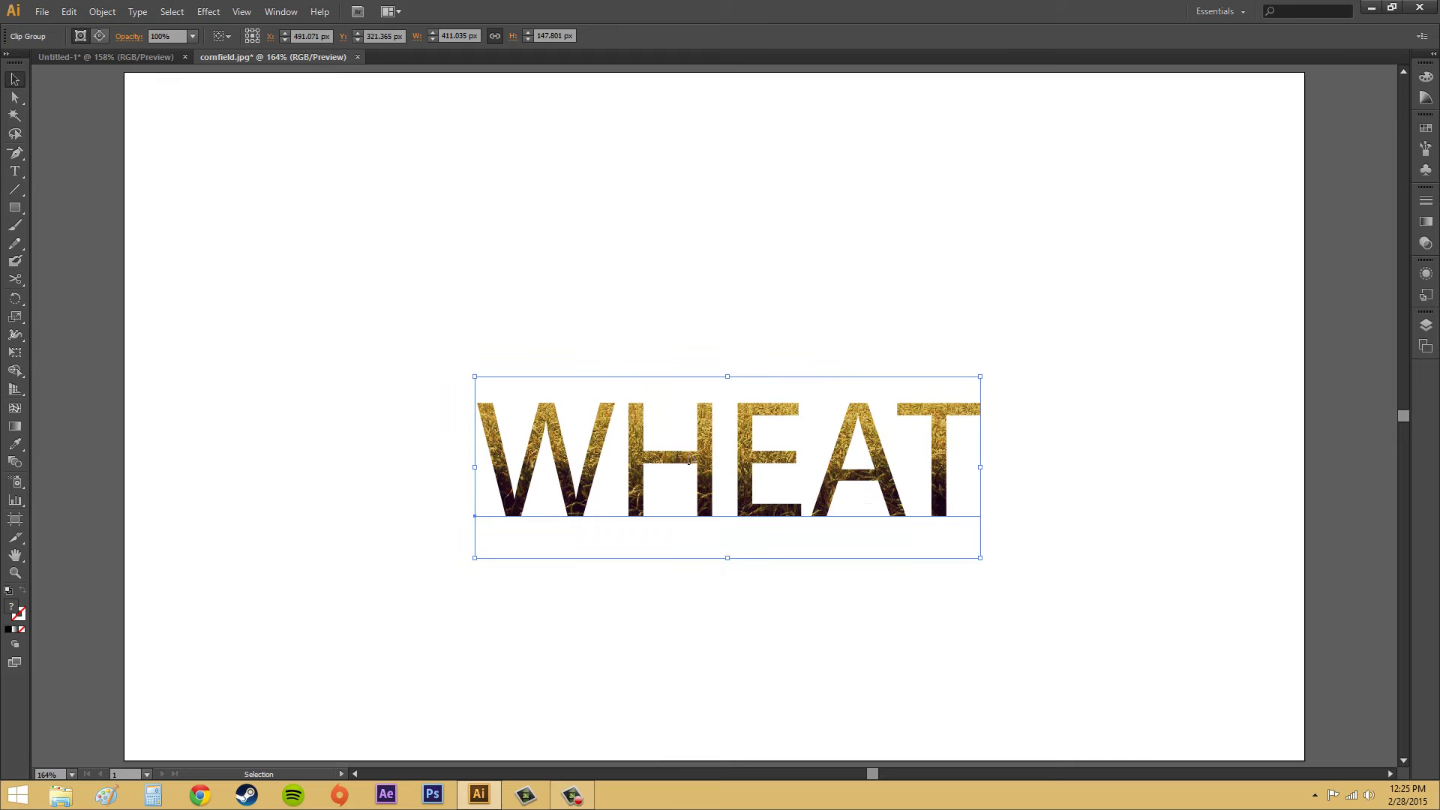
left_click_drag(706, 457, 690, 372)
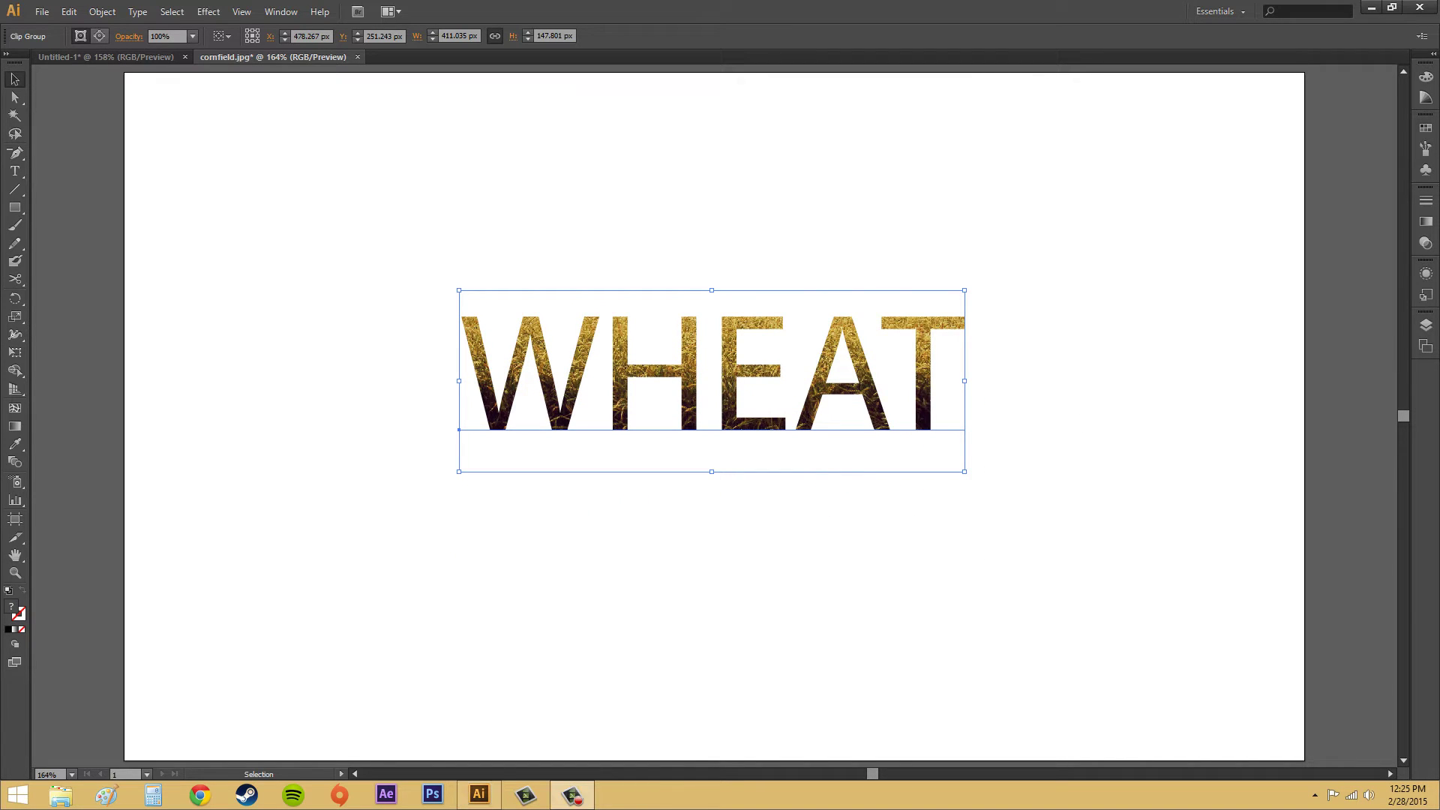
left_click(899, 379)
left_click(918, 377)
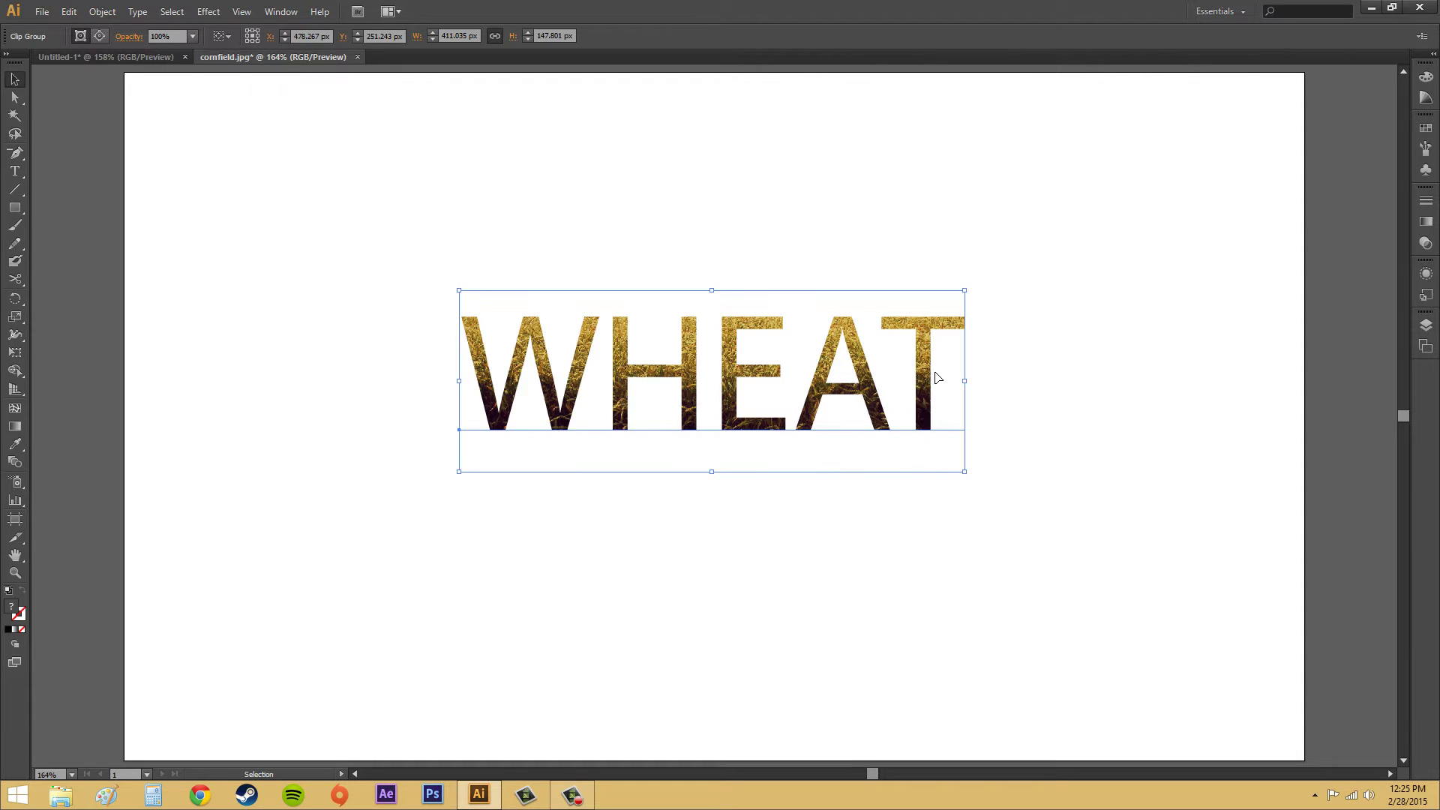
left_click_drag(925, 372, 907, 441)
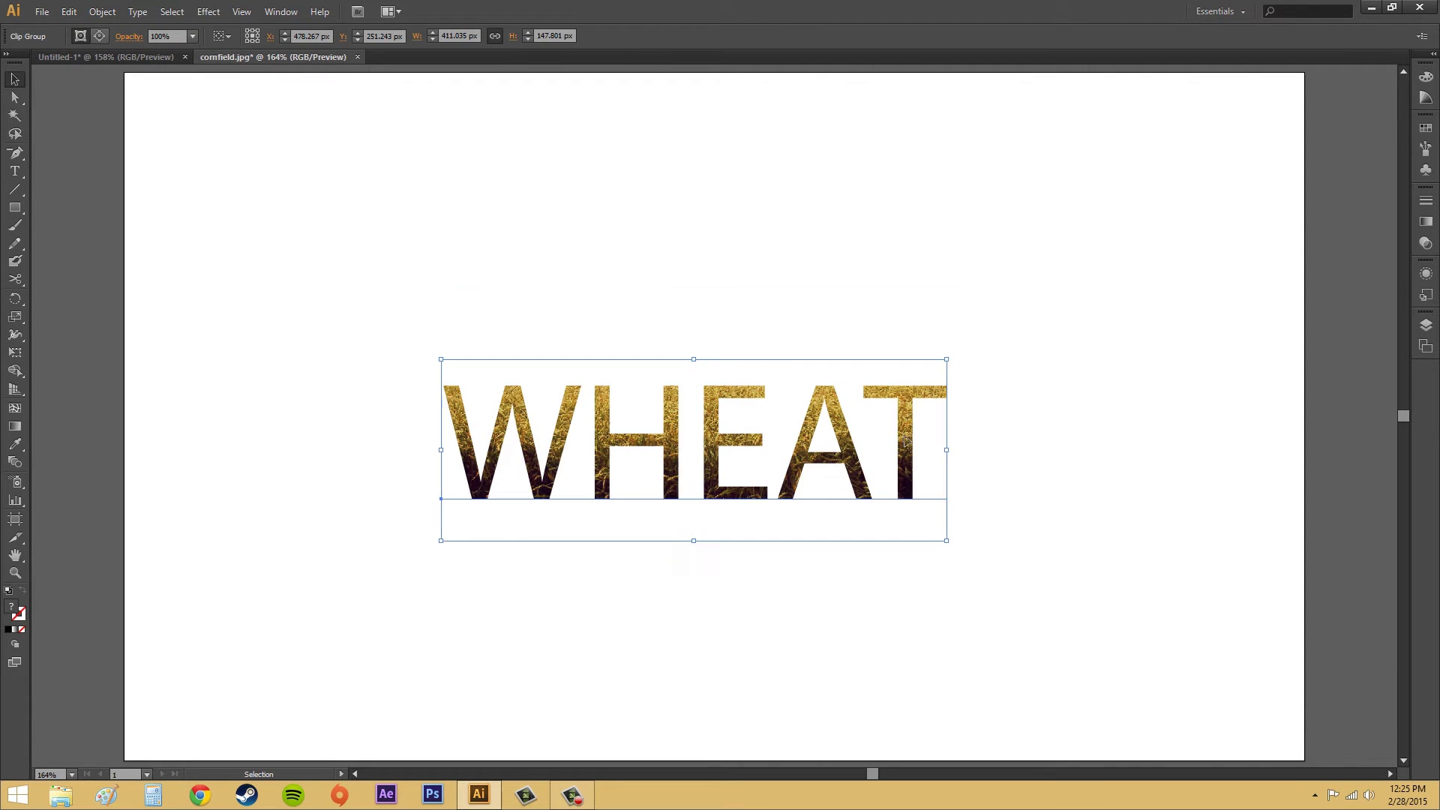
Step: Release the WHEAT clipping mask to restore the full wheat photo
left_click(102, 11)
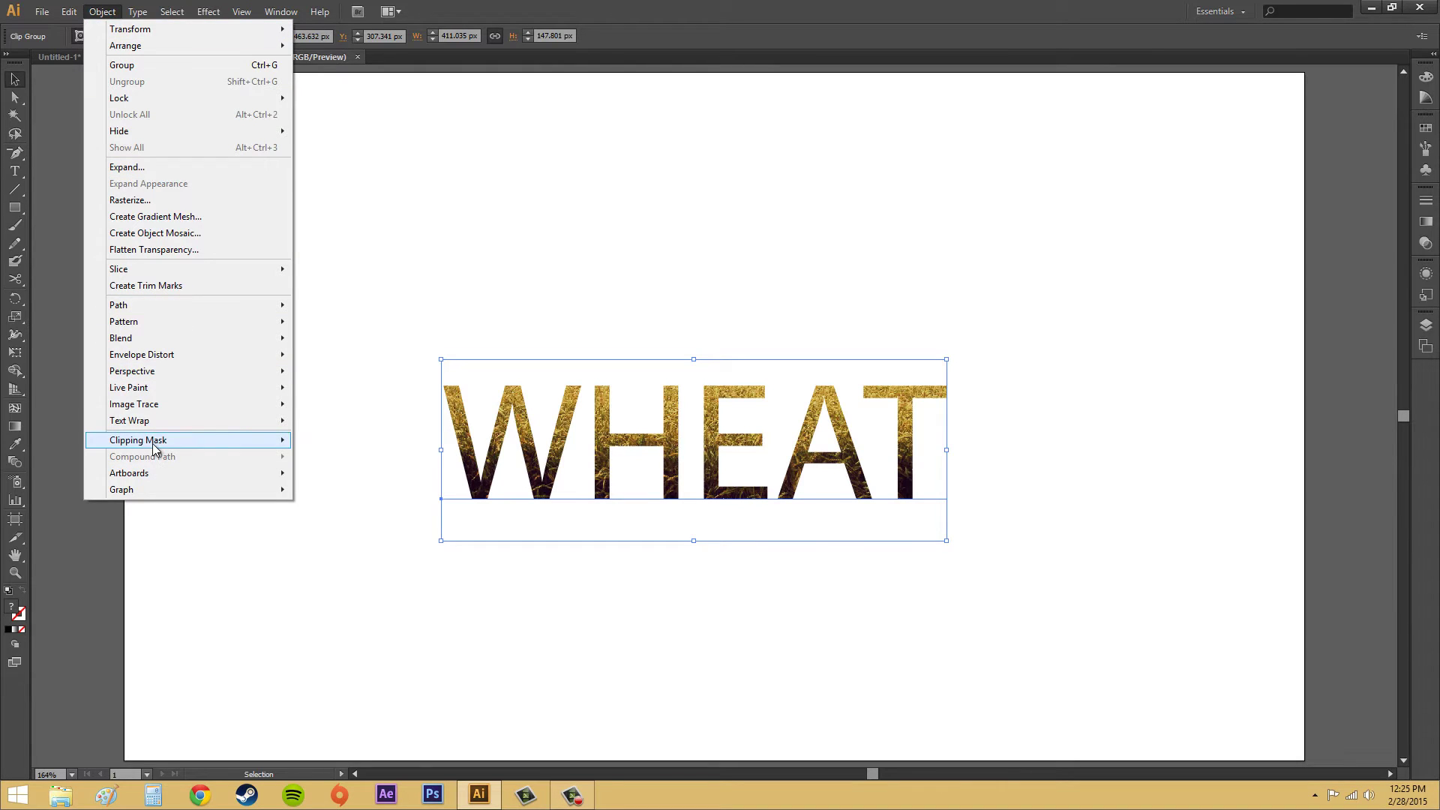
mouse_move(156, 441)
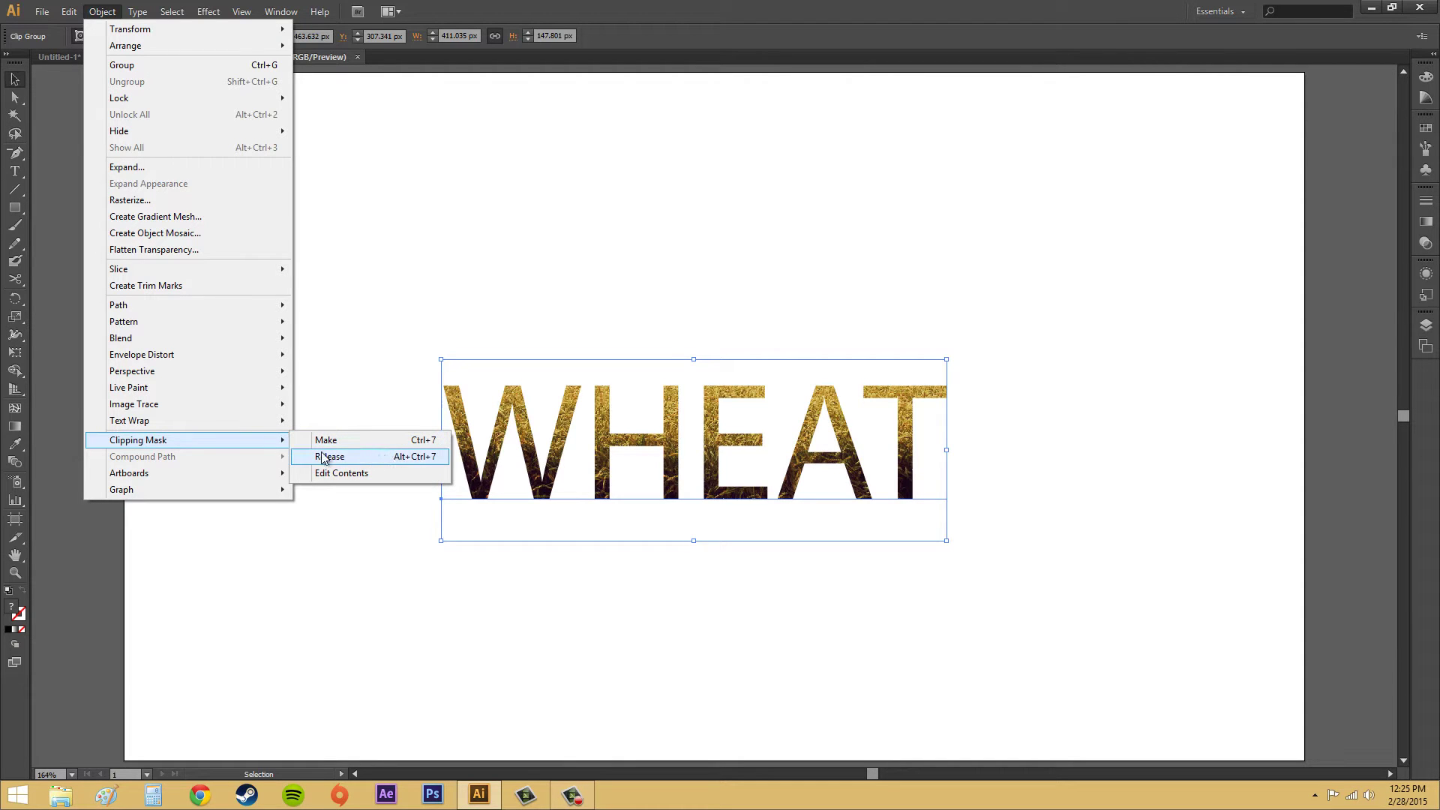
left_click(362, 457)
left_click(1202, 439)
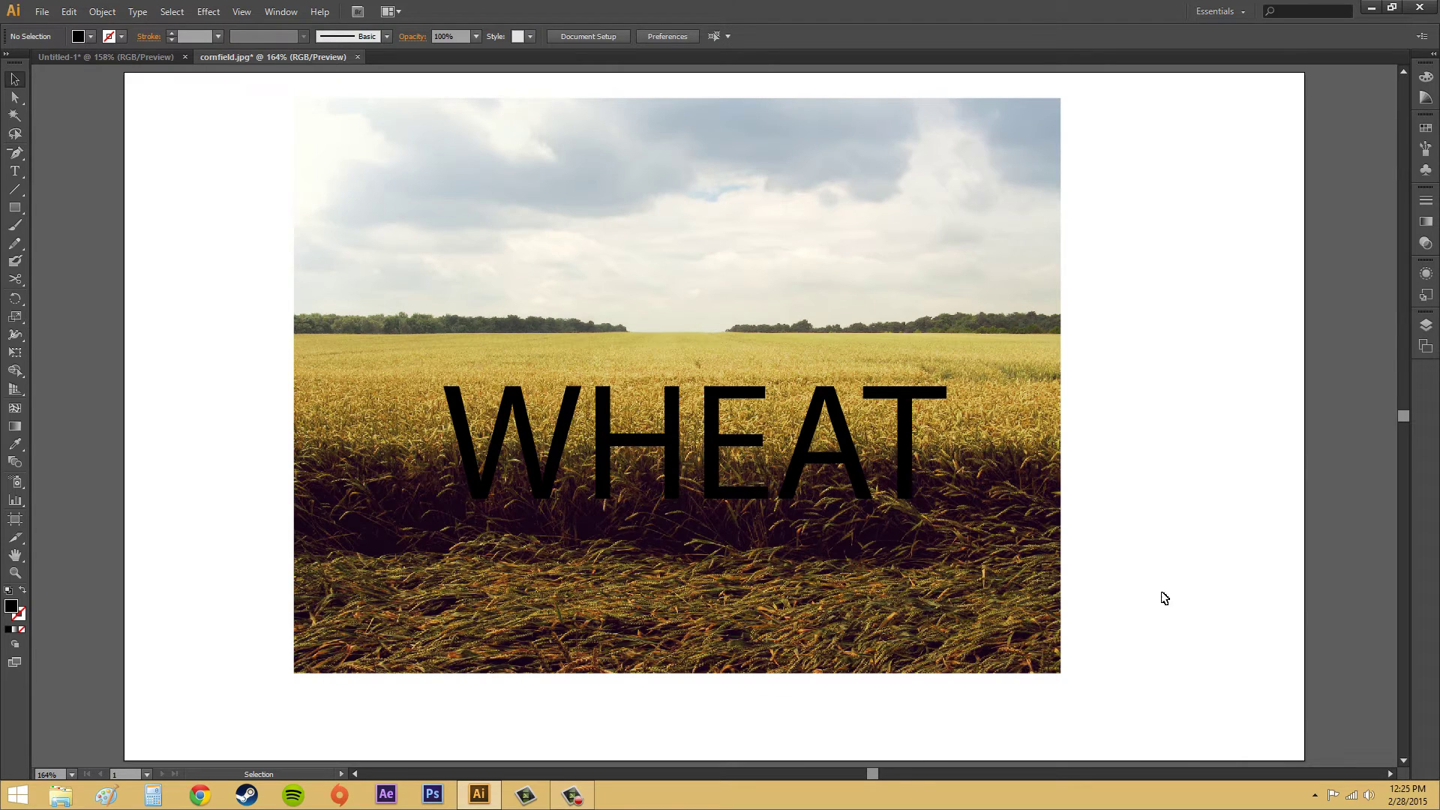
Step: Move the black WHEAT text up and left, then select it together with the photo
left_click(858, 450)
left_click_drag(855, 465, 839, 423)
left_click_drag(245, 92, 1111, 574)
scroll(1082, 693, "down", 3)
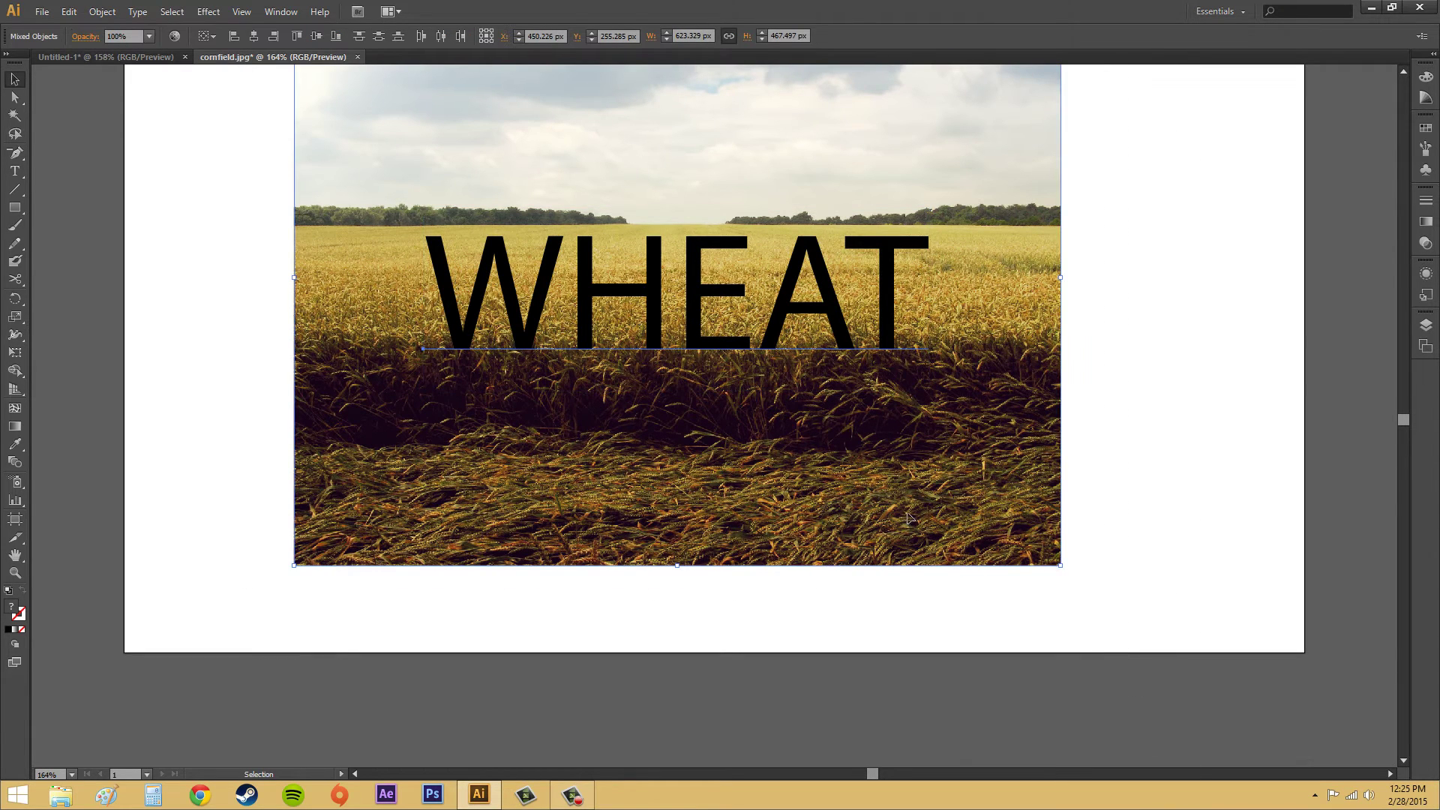
Step: Reapply the clipping mask so the WHEAT letters show the golden upper wheat field
left_click(100, 12)
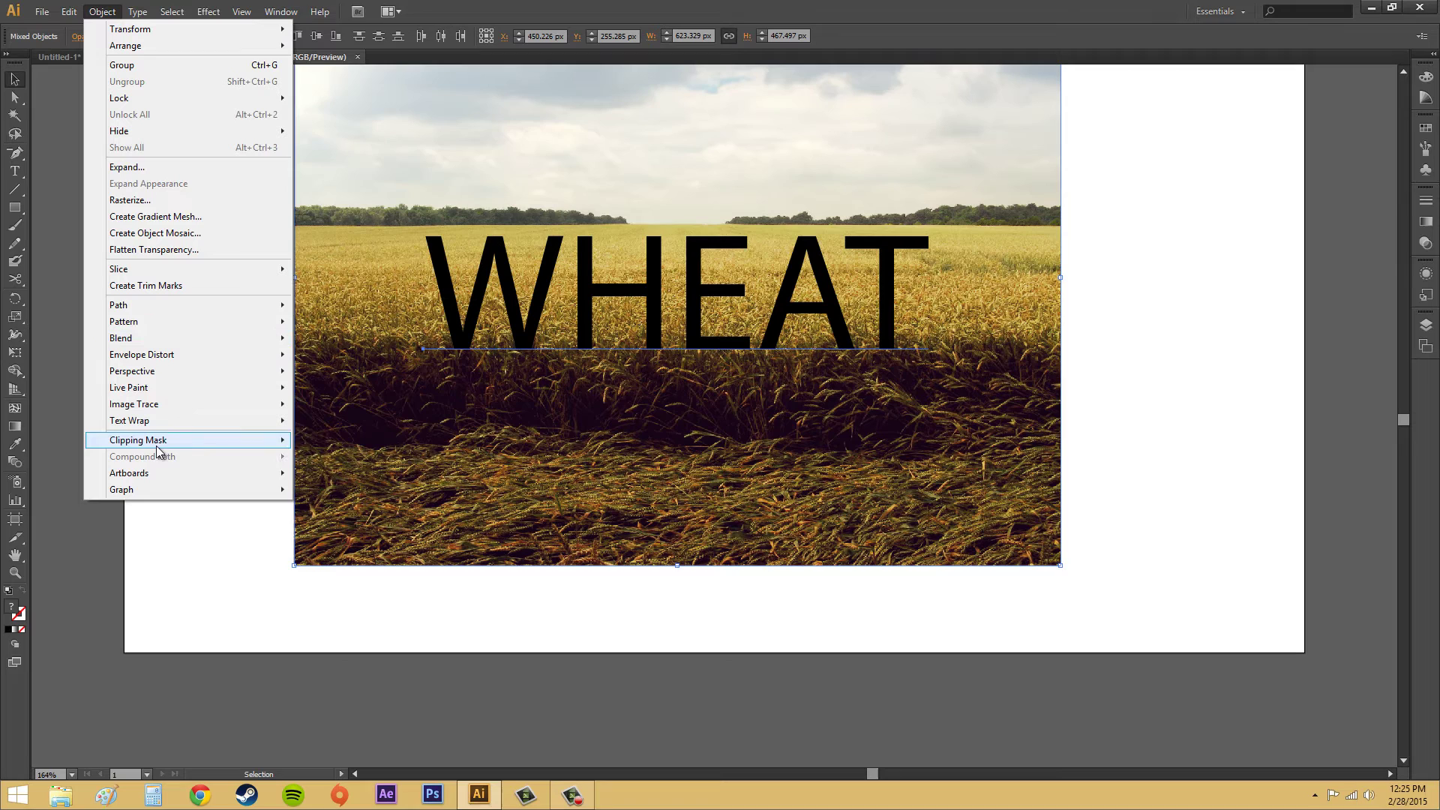
mouse_move(198, 445)
left_click(345, 442)
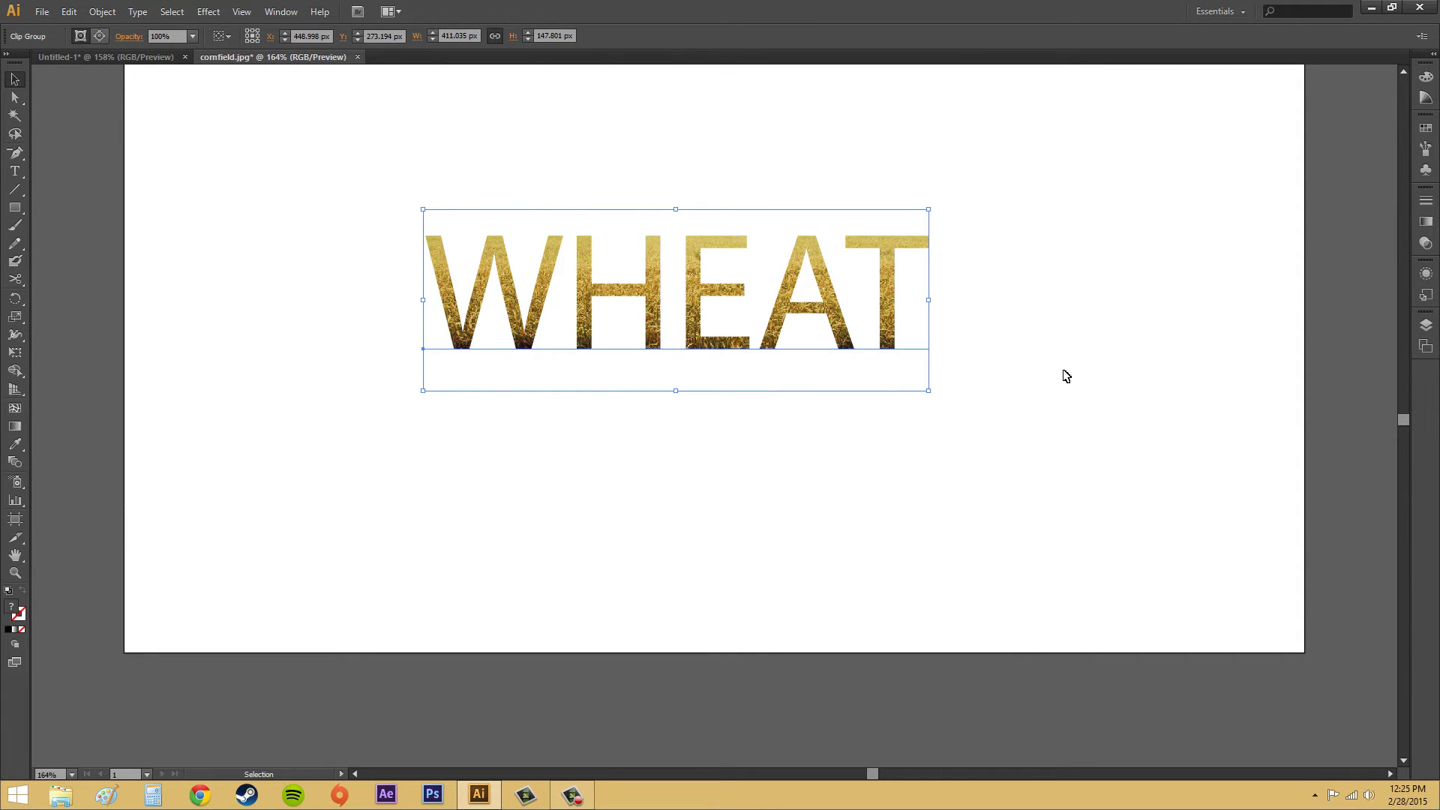
key("z")
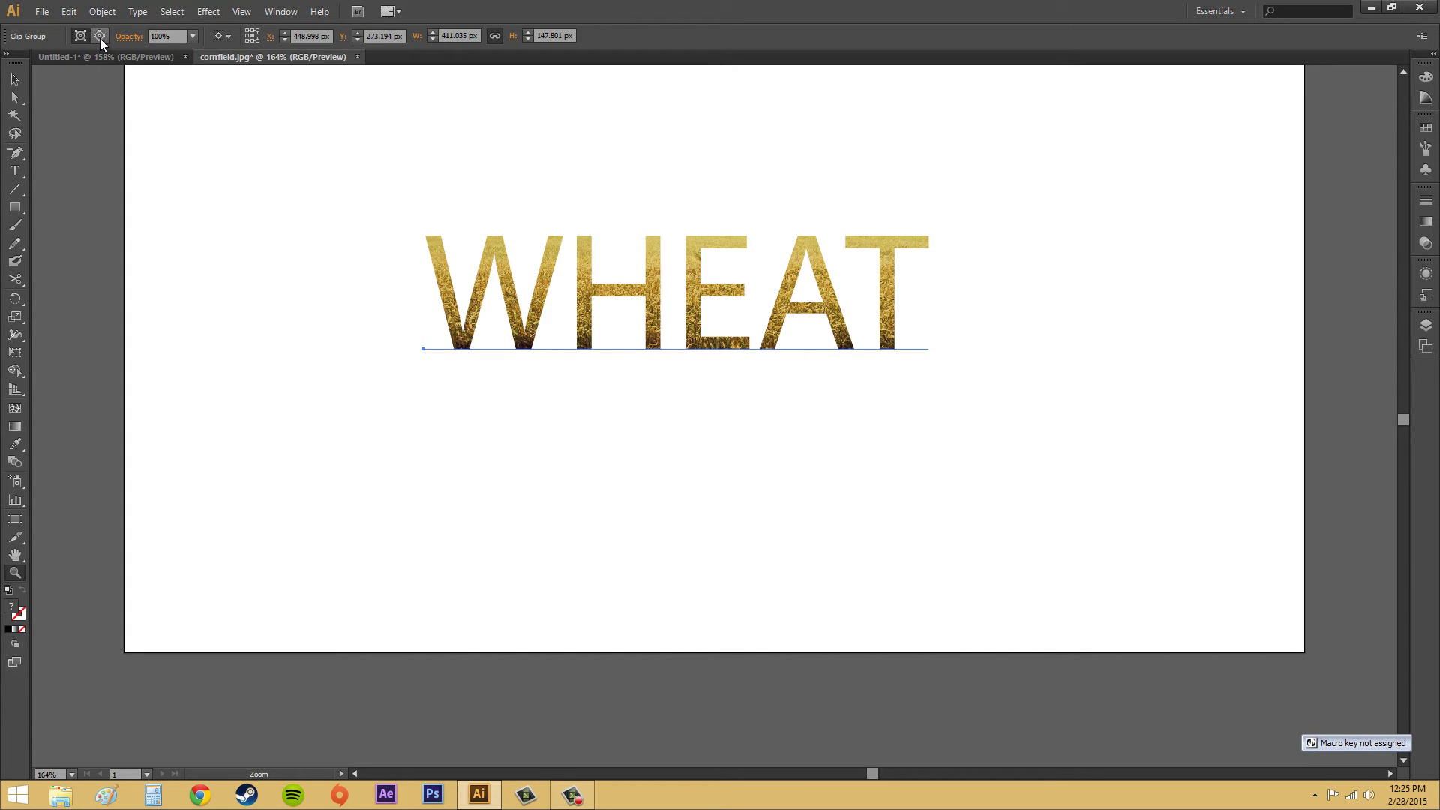
left_click_drag(206, 74, 916, 437)
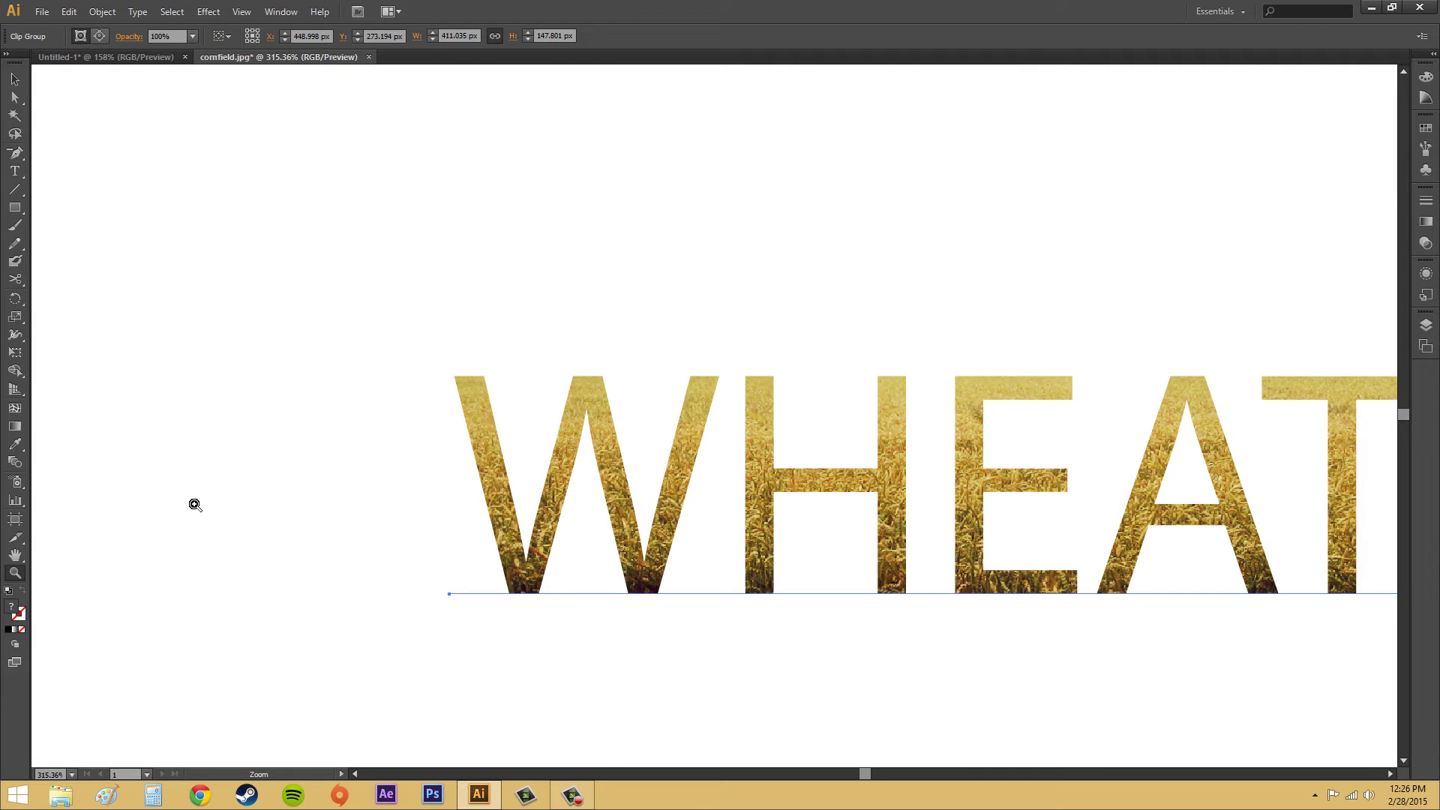
left_click(845, 501, "alt")
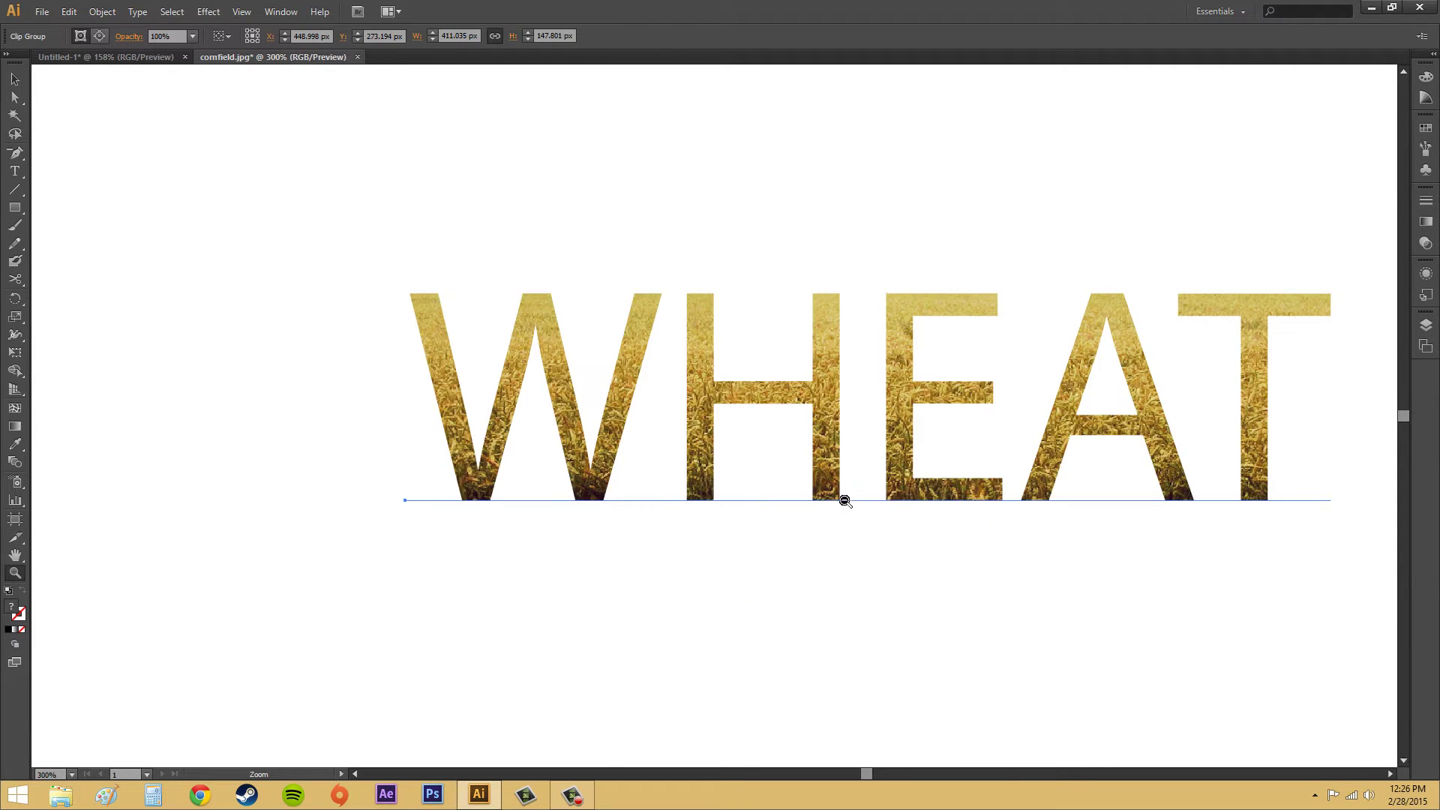
left_click(845, 501, "alt")
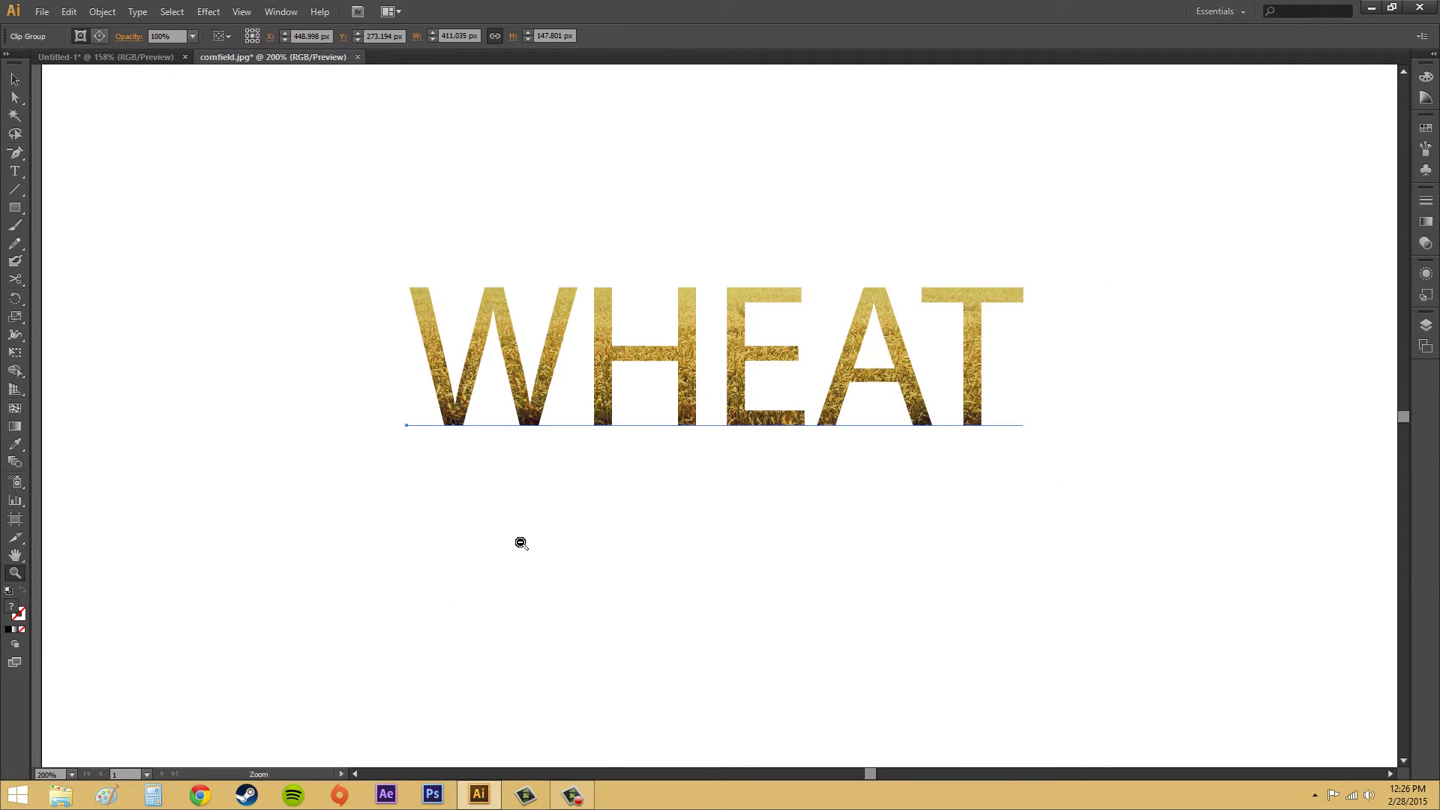
left_click(73, 773)
left_click(83, 754)
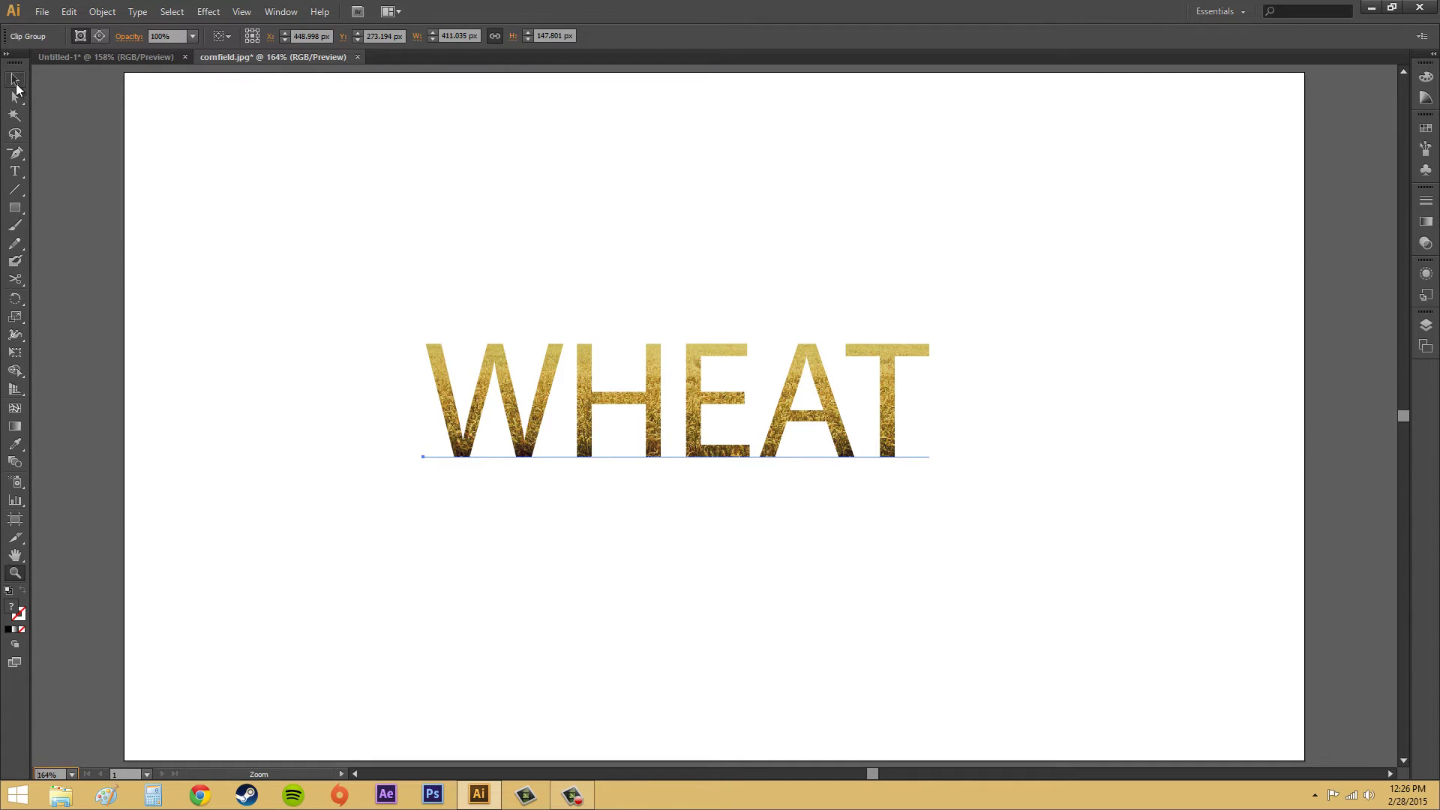
Step: Release the WHEAT clip group's mask again to reveal the full wheat photo
left_click(16, 82)
left_click(591, 386)
left_click(101, 11)
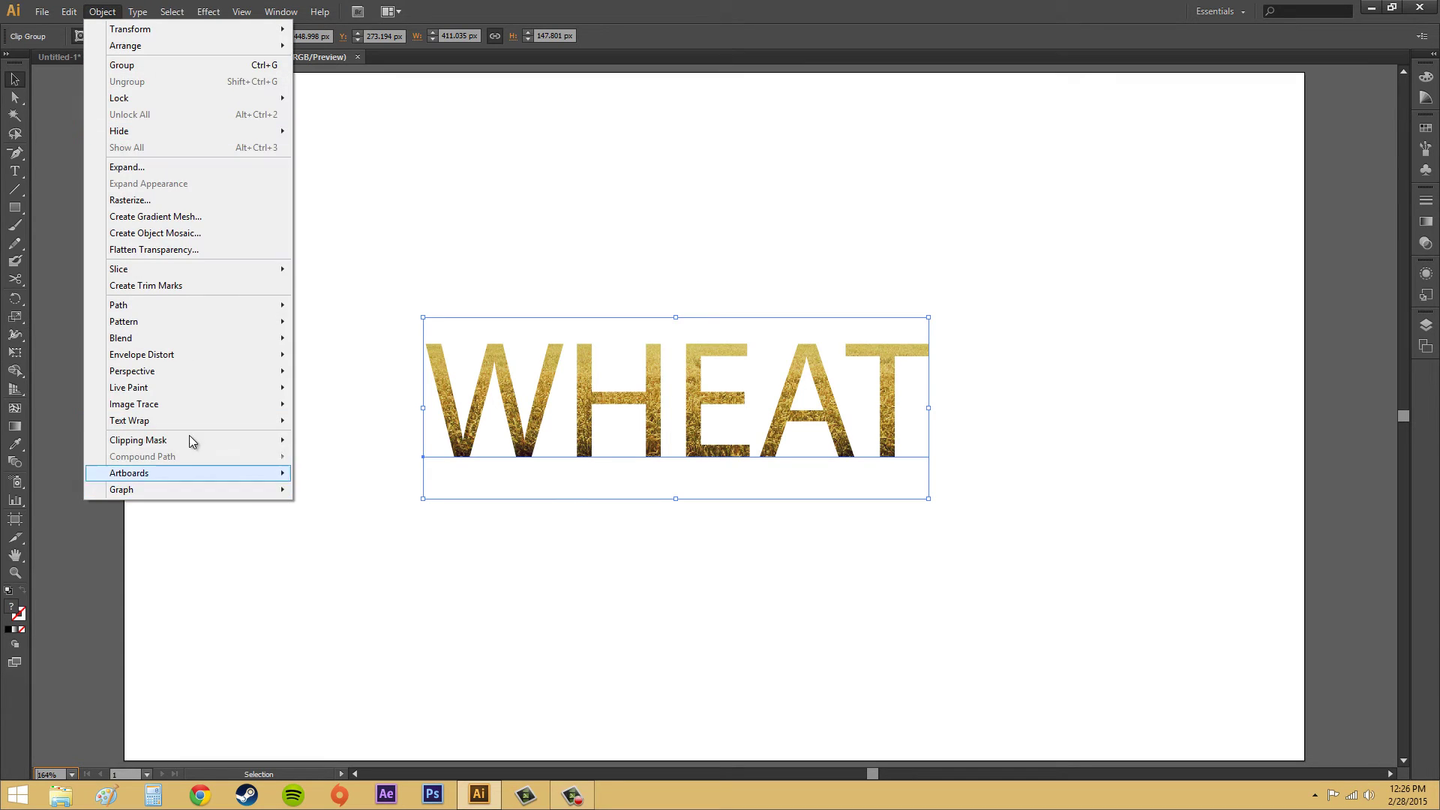
mouse_move(193, 440)
left_click(347, 458)
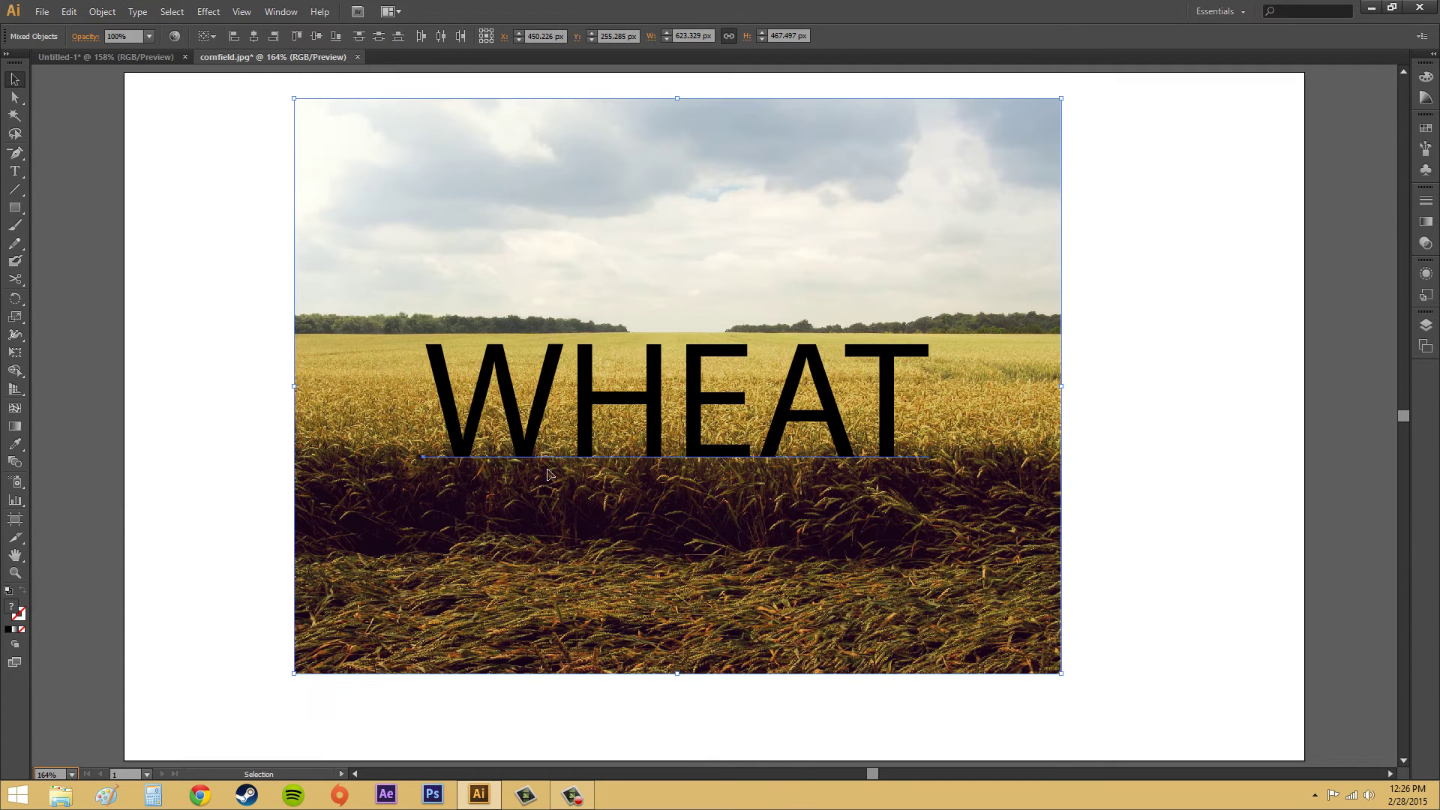
left_click(1228, 426)
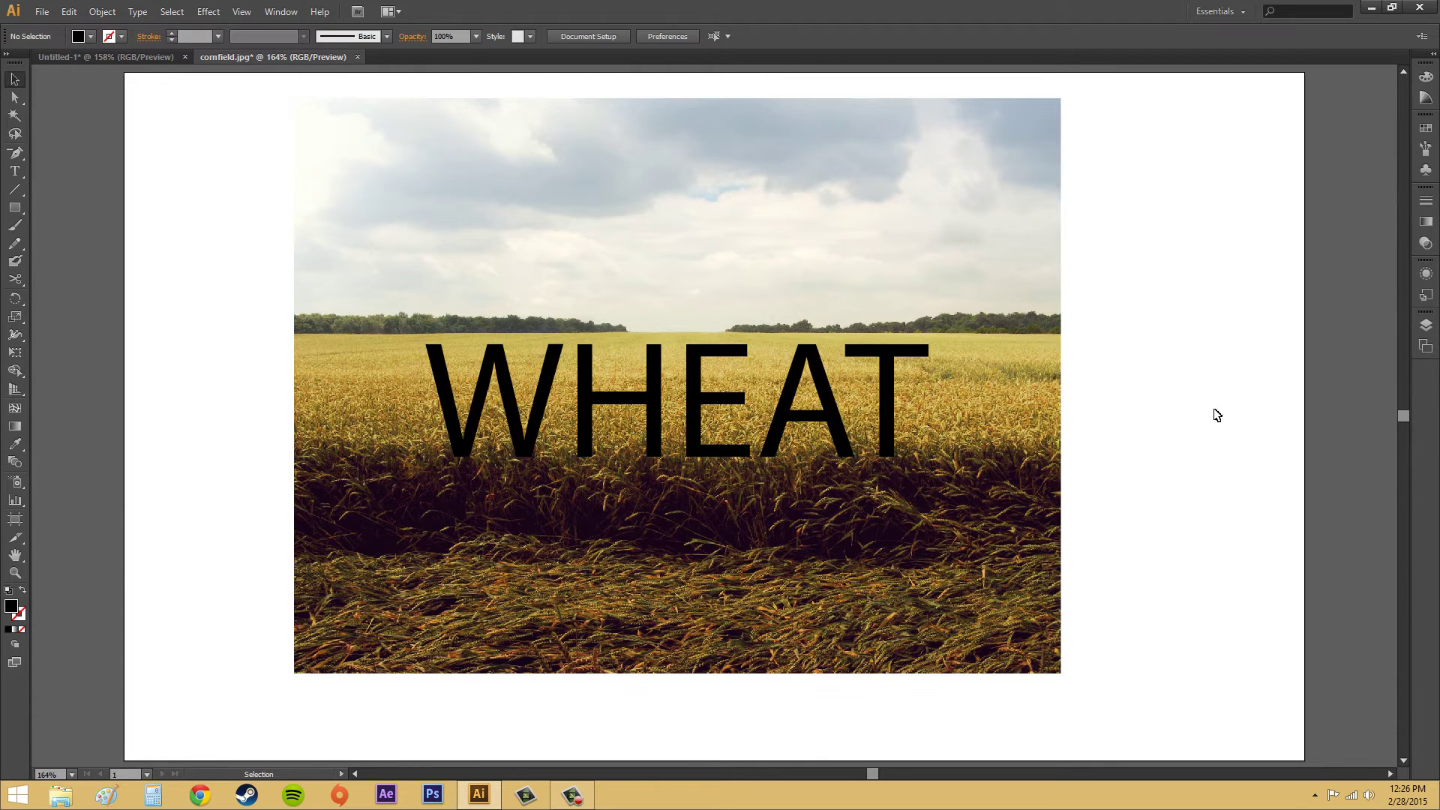
Step: Set the WHEAT text's opacity to 30%
left_click(695, 360)
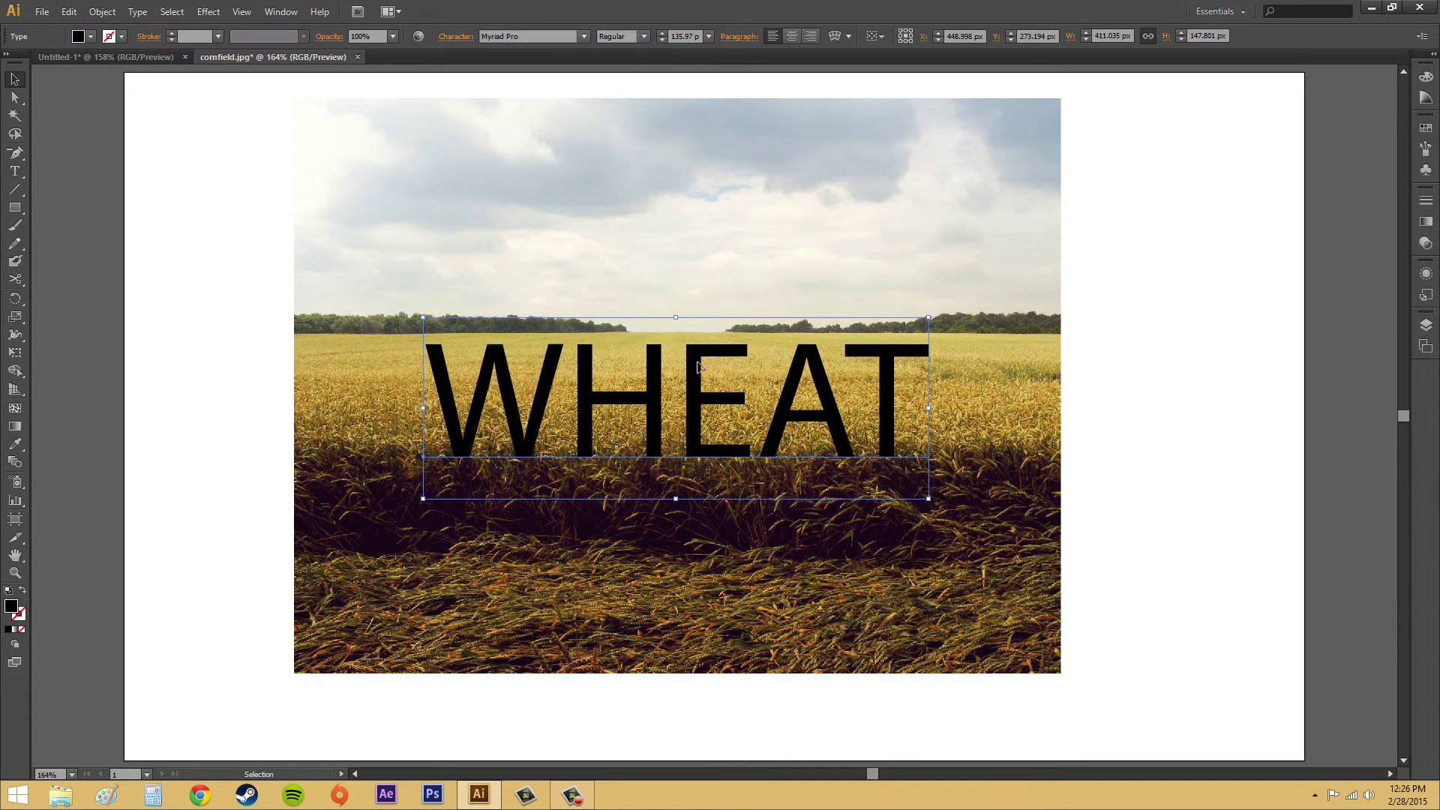
left_click(393, 36)
left_click(409, 102)
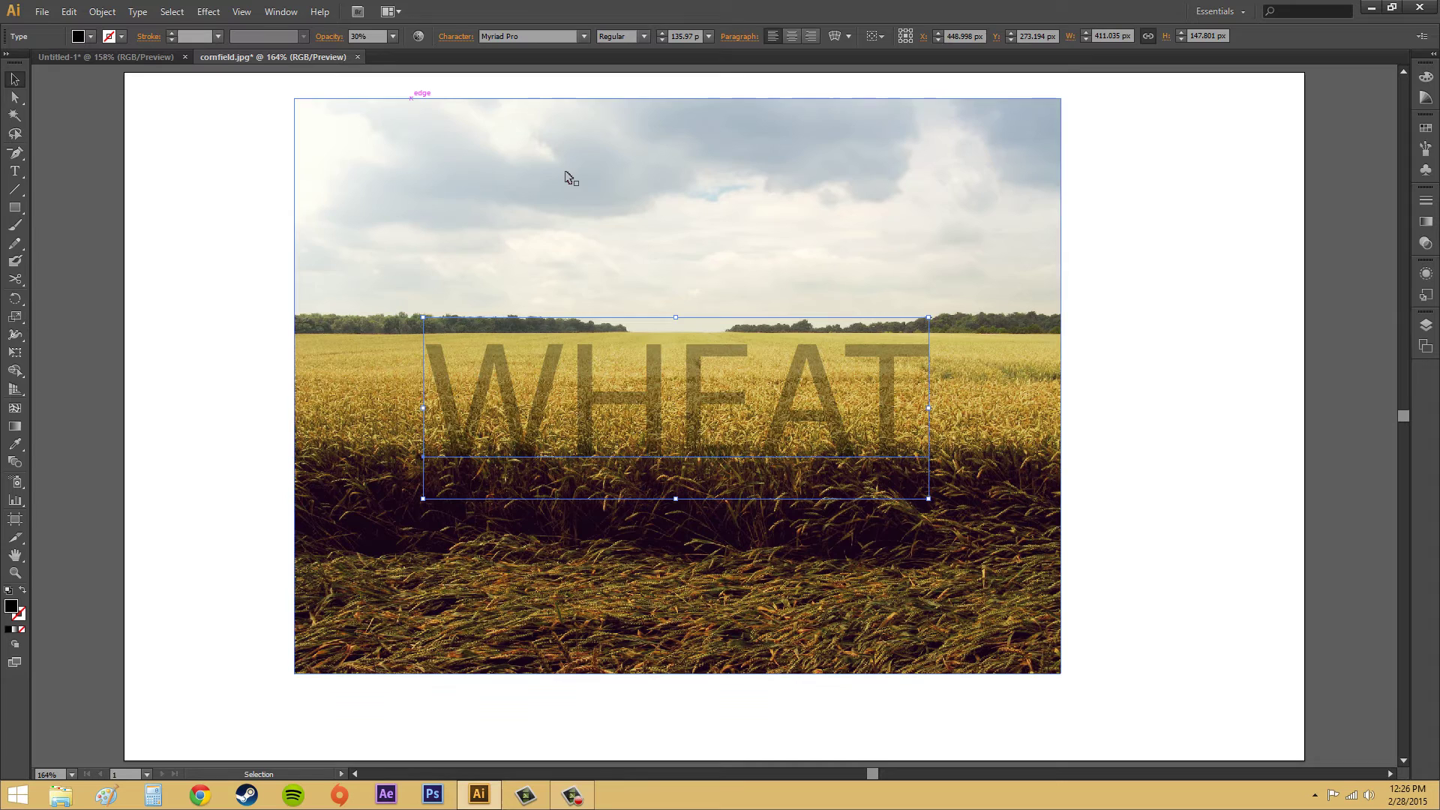
left_click(1168, 392)
Step: Select the WHEAT text plus the wheat photo and make a clipping mask from them
left_click(660, 401)
left_click(417, 267, "shift")
left_click(69, 11)
mouse_move(98, 12)
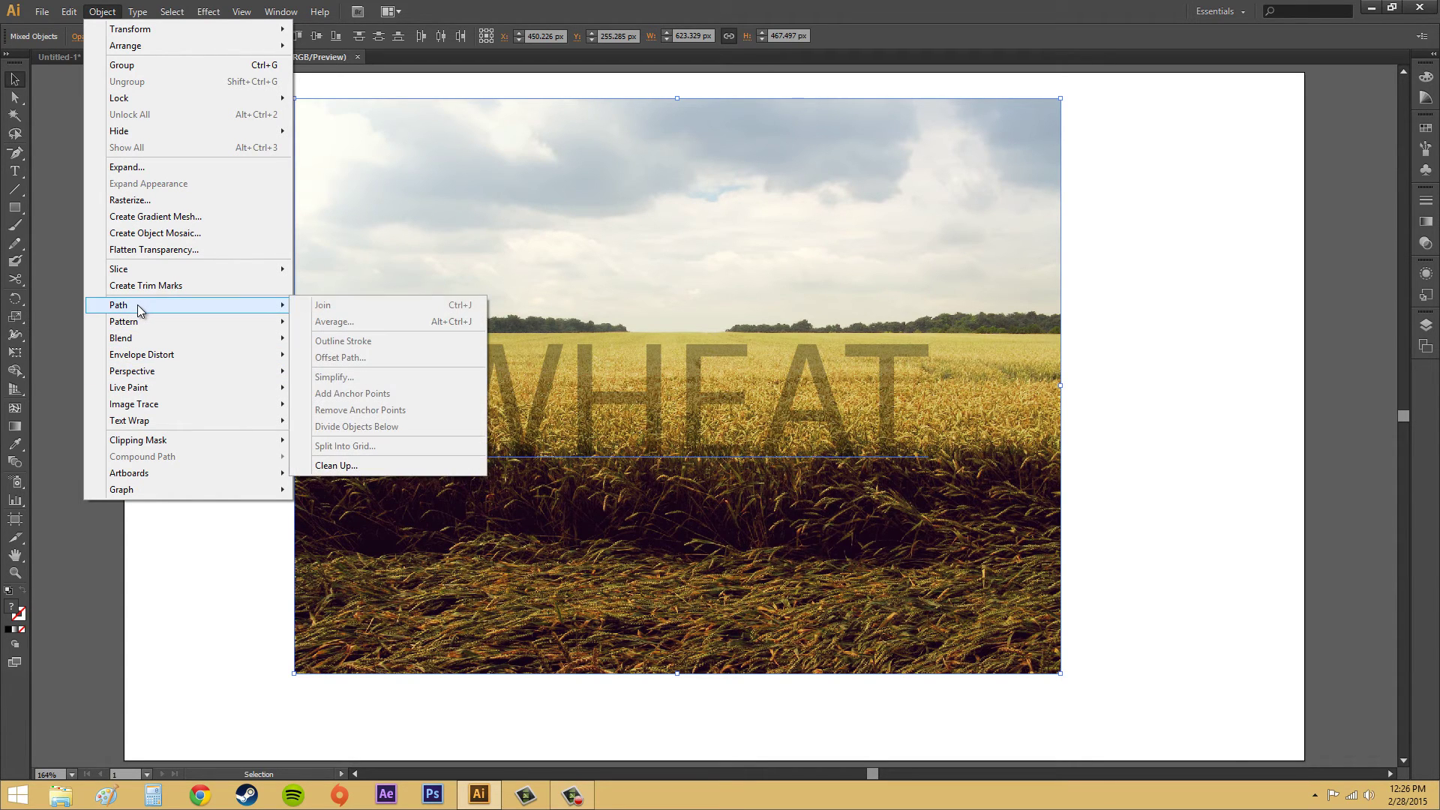
mouse_move(152, 442)
left_click(314, 441)
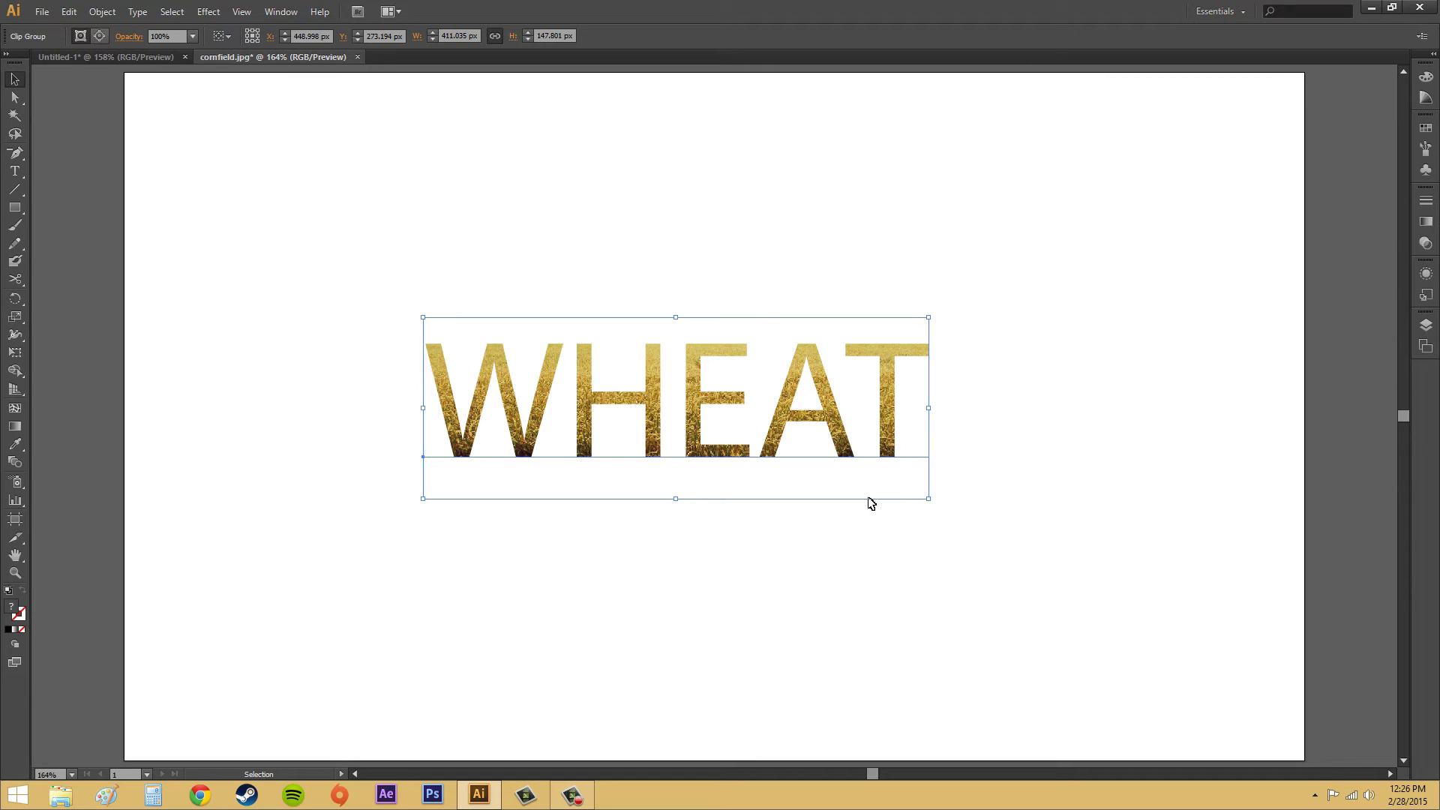
left_click(946, 578)
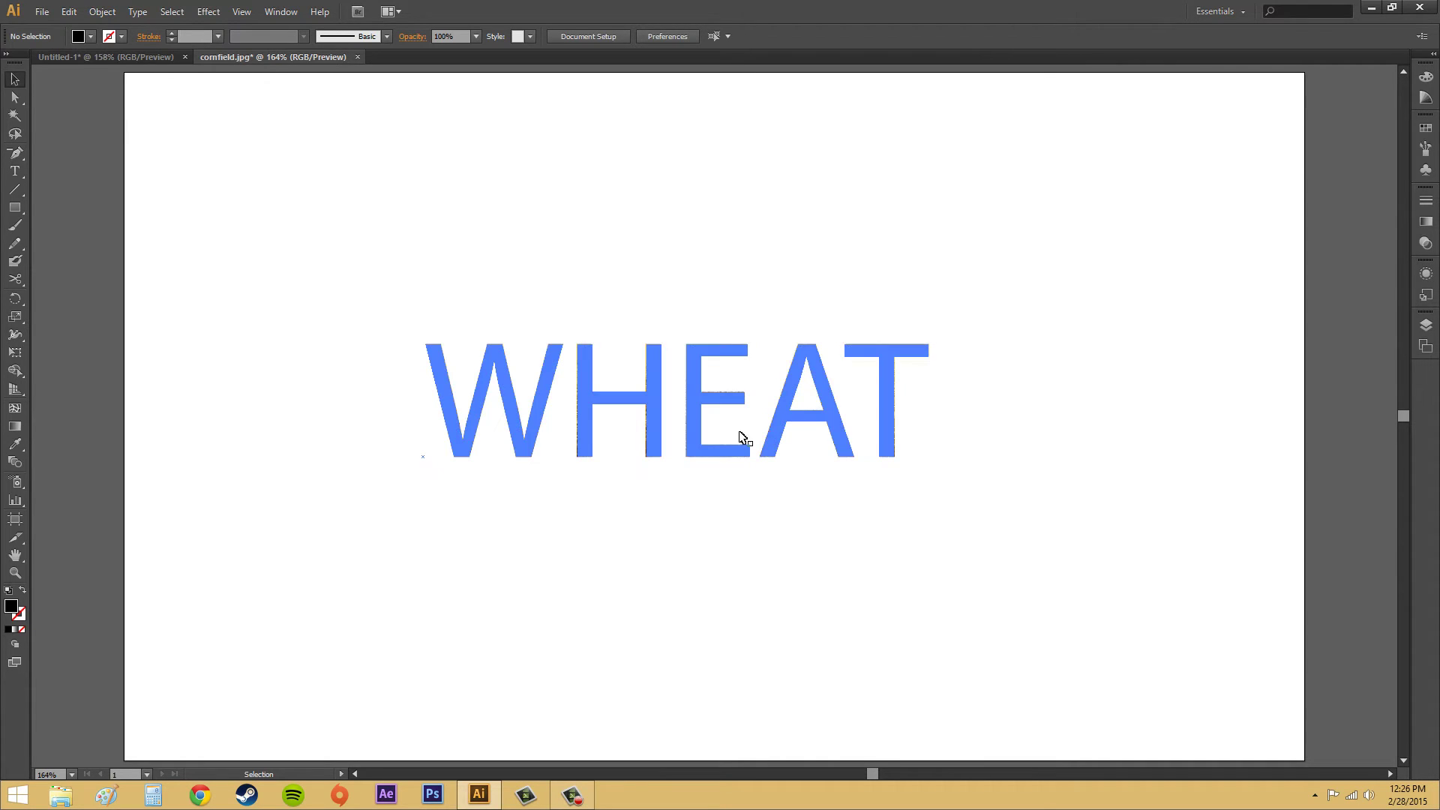
Step: In Layers, expand Layer 1 and peek inside the clip group's WHEAT text and image
left_click(707, 406)
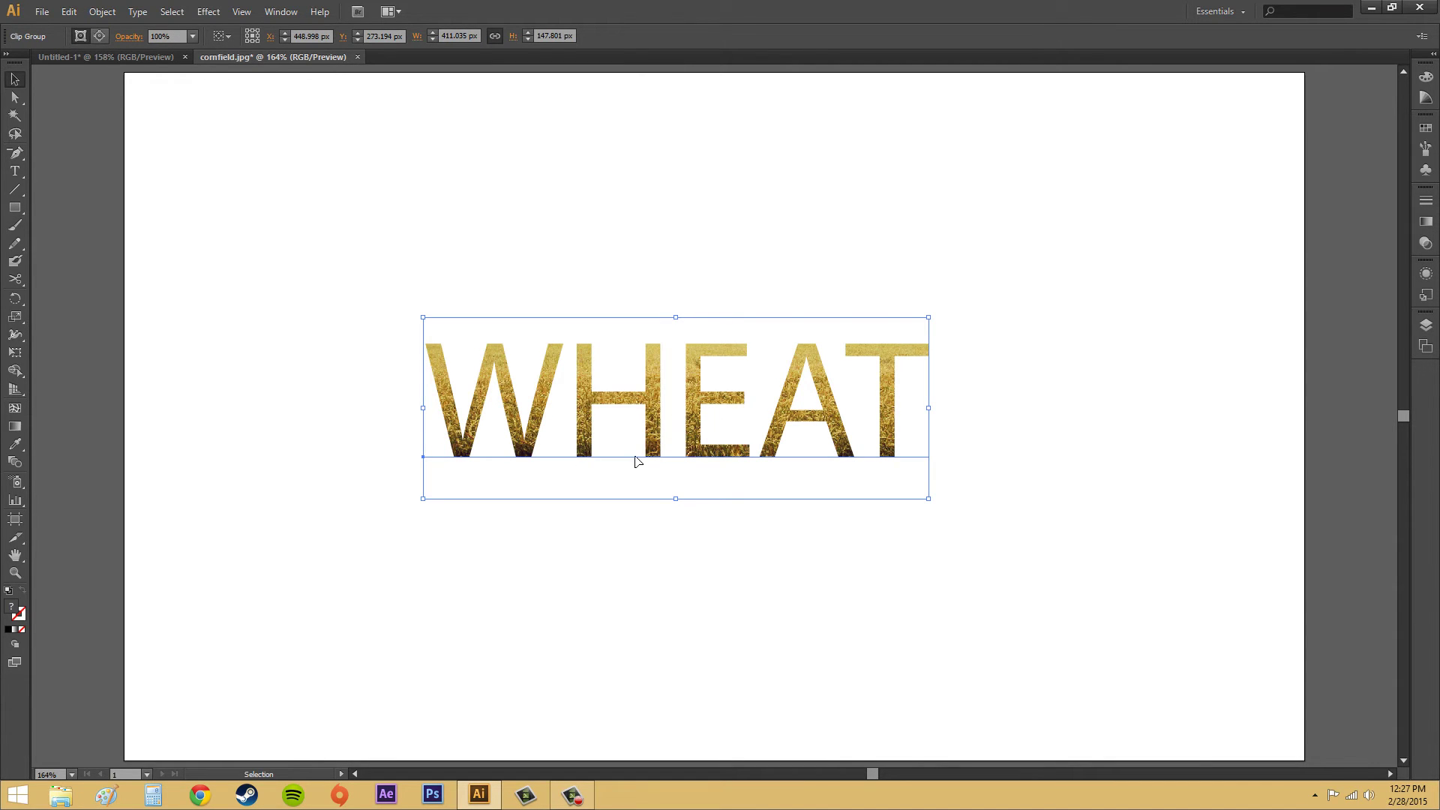
left_click(1426, 324)
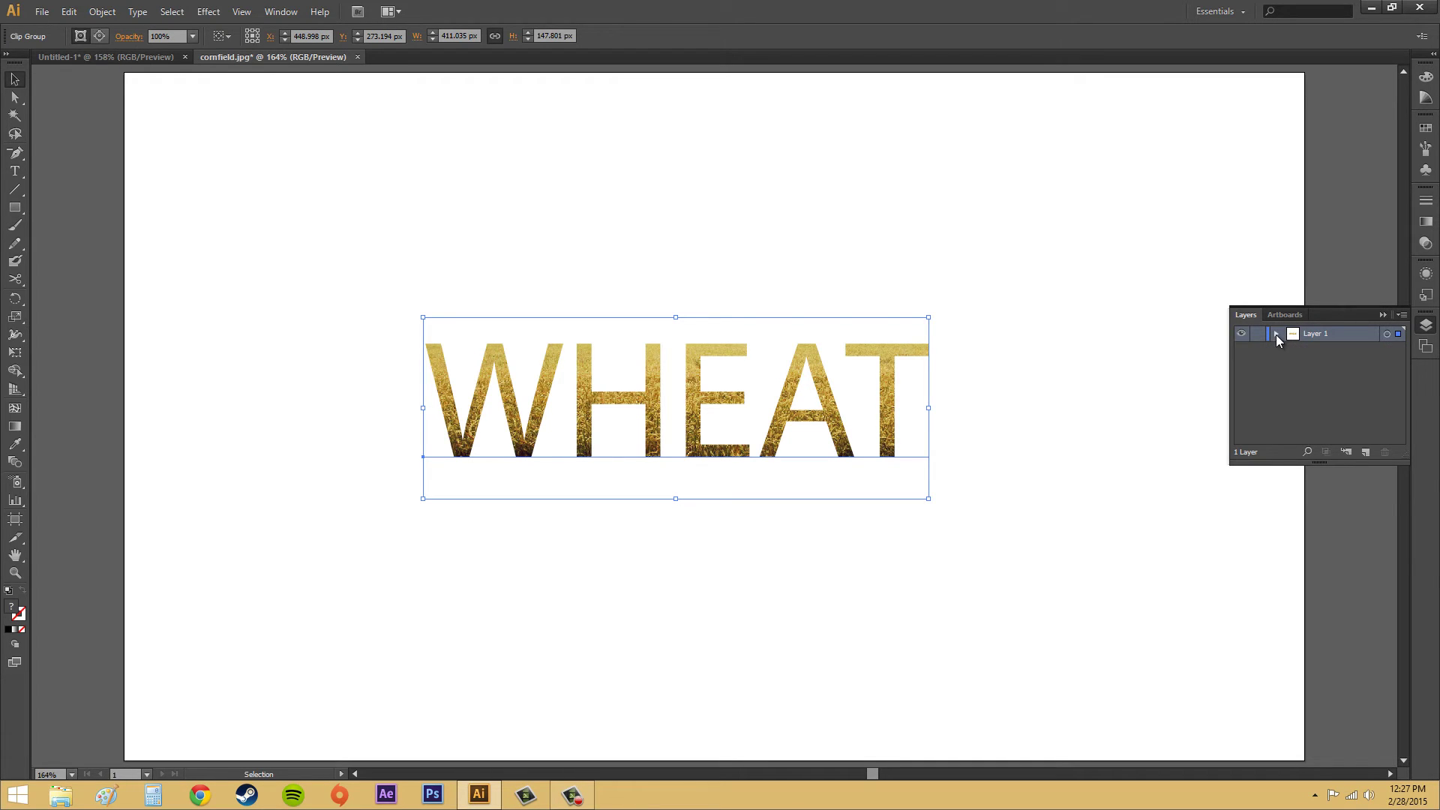
left_click(1275, 334)
left_click(1290, 349)
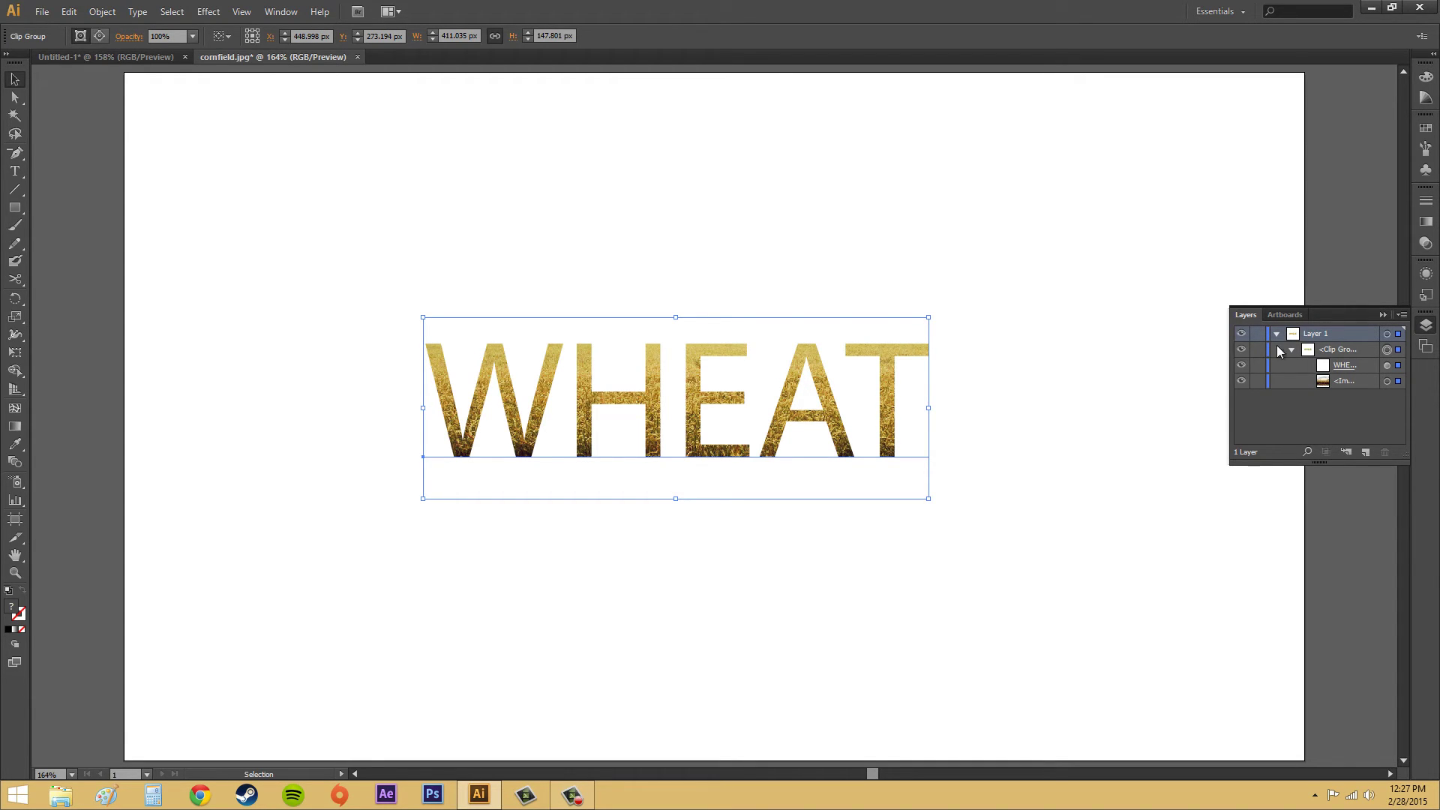
left_click(1291, 350)
left_click(1338, 353)
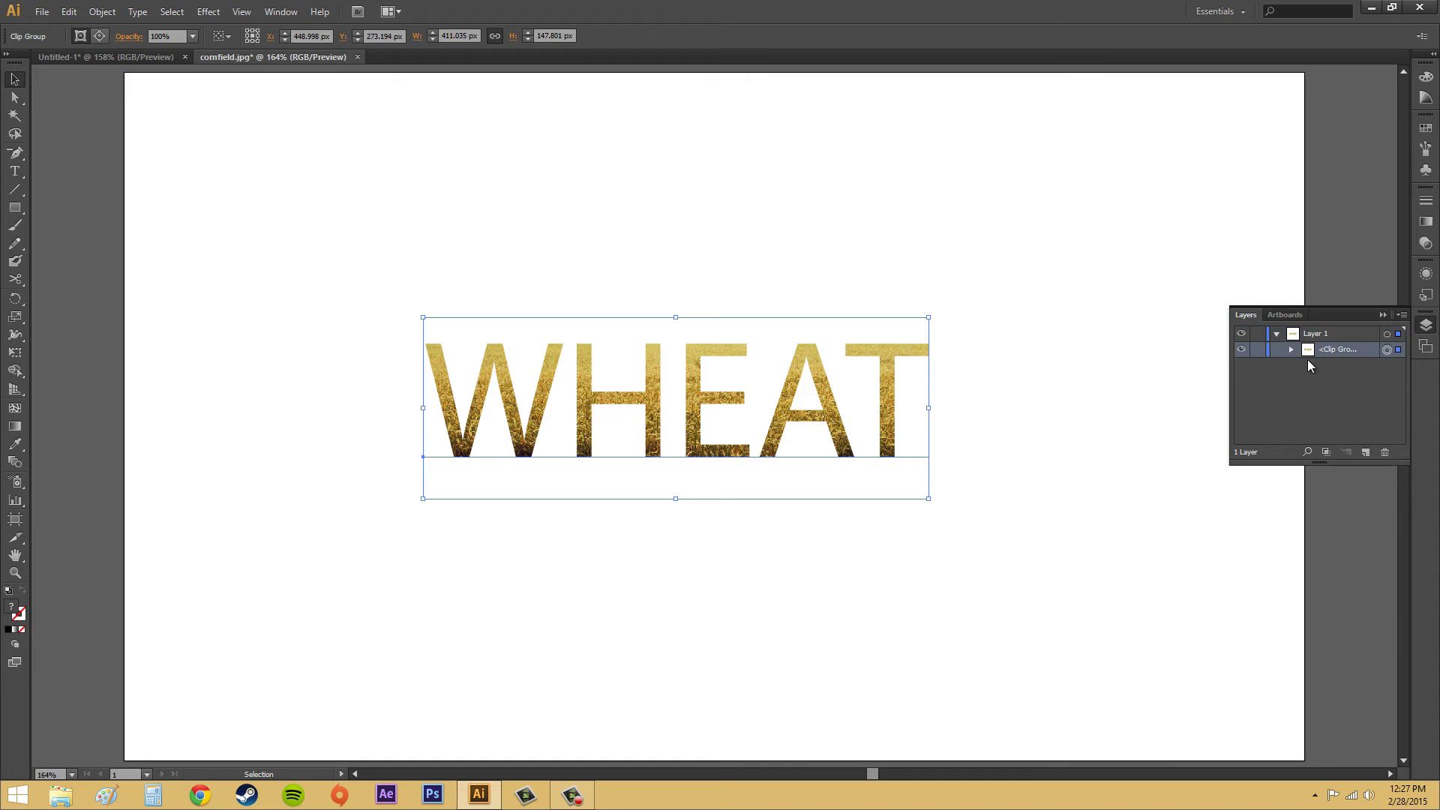
left_click(573, 795)
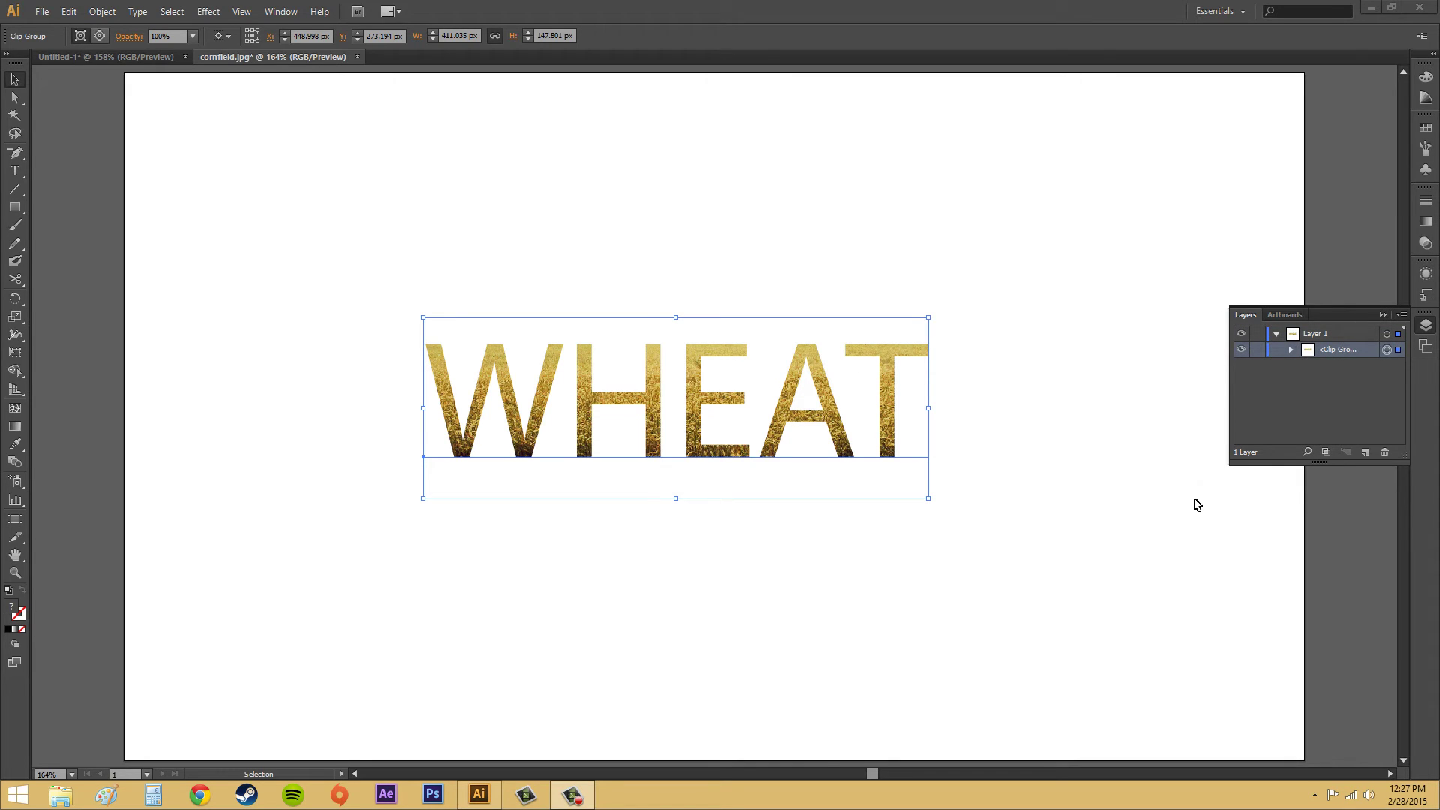
Step: Enter the mask with Edit Contents and select the WHEAT text path using Direct Selection
left_click(115, 14)
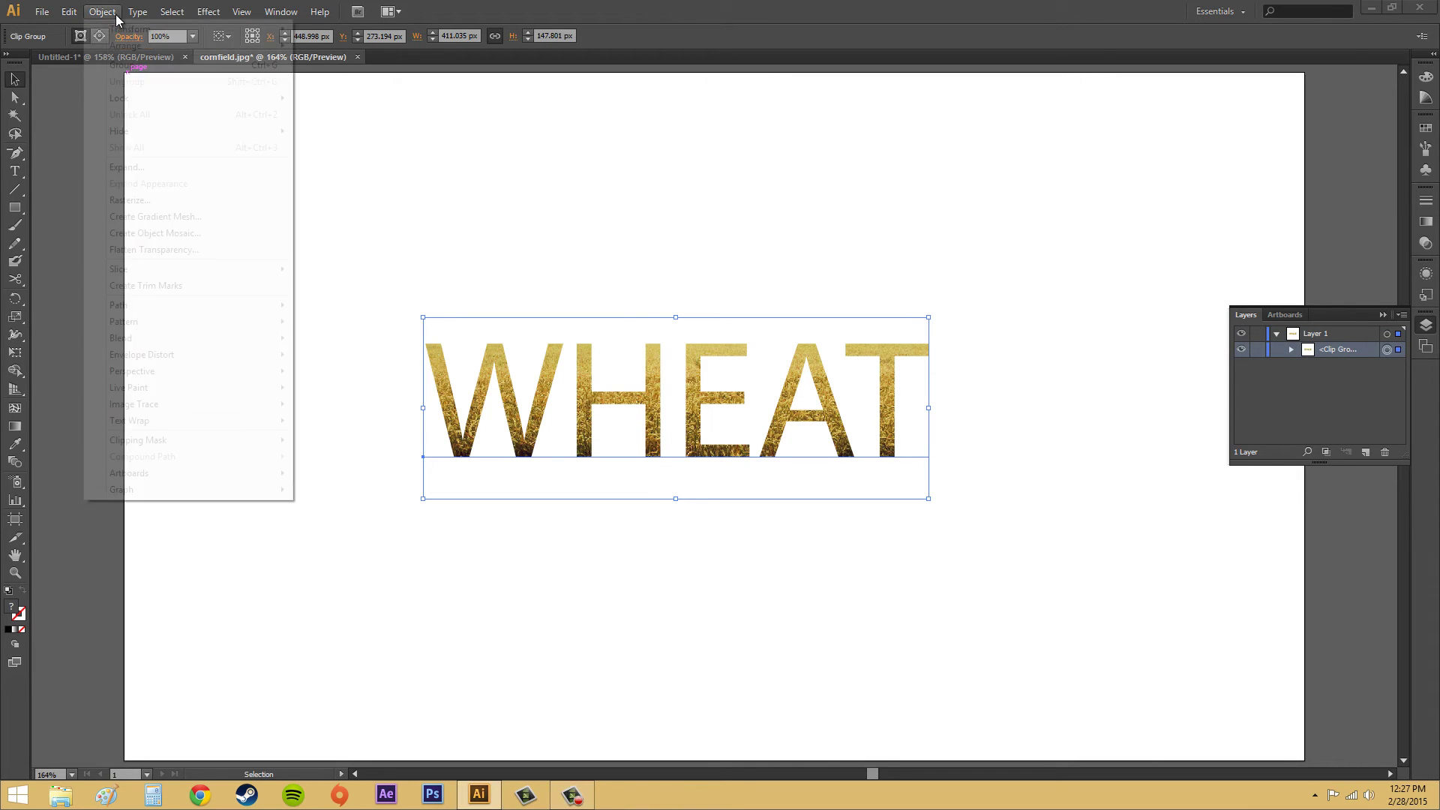
mouse_move(177, 441)
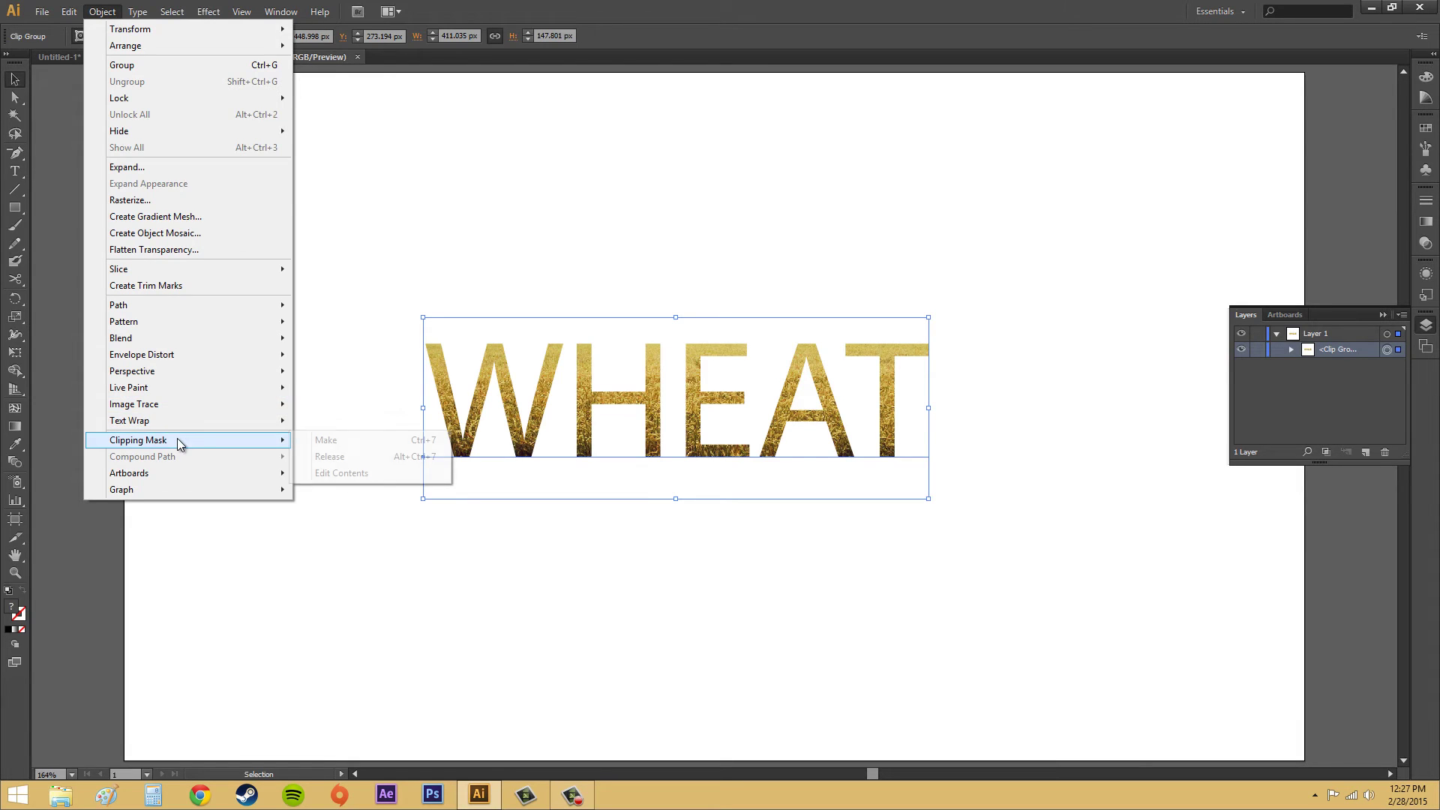
left_click(416, 473)
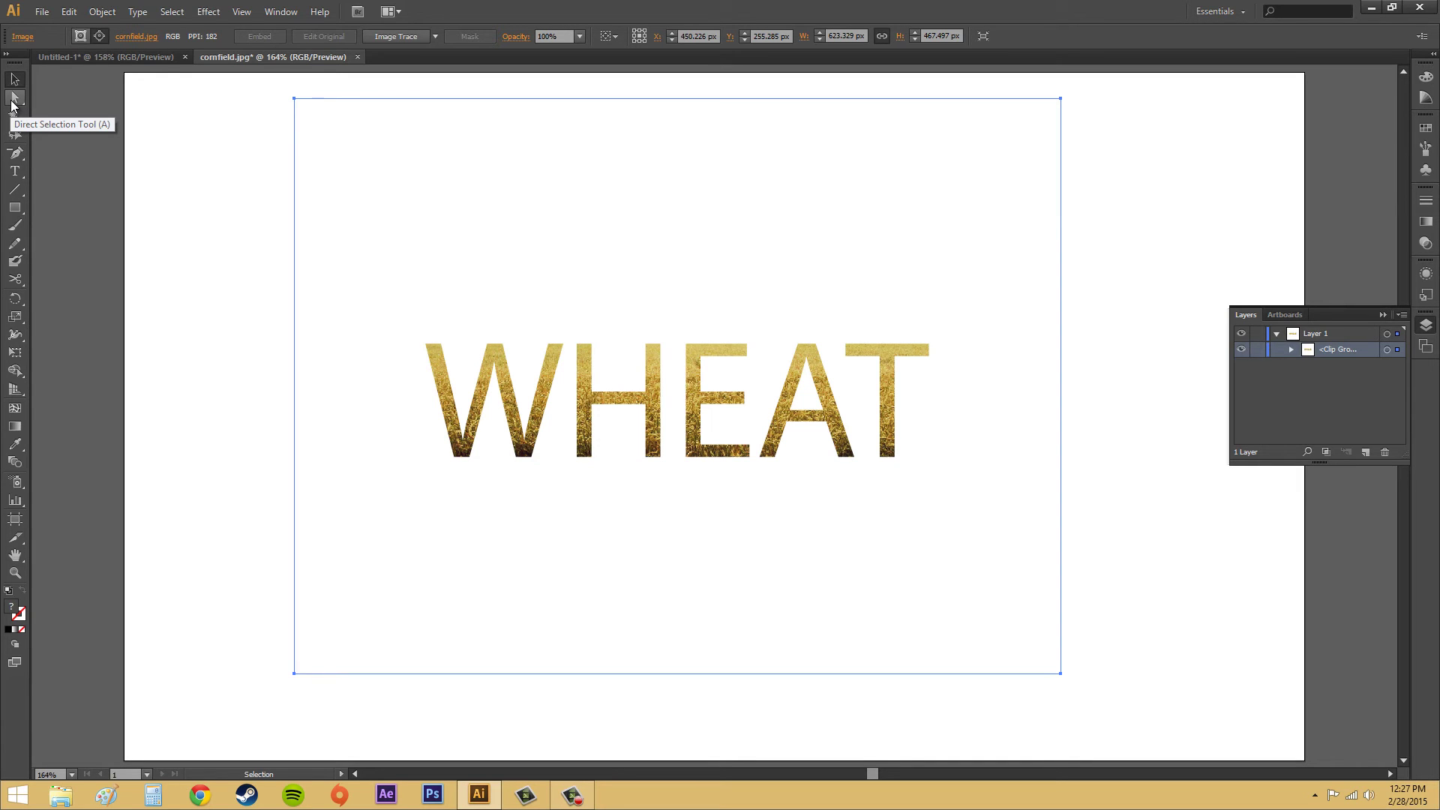
left_click(14, 102)
left_click(586, 385)
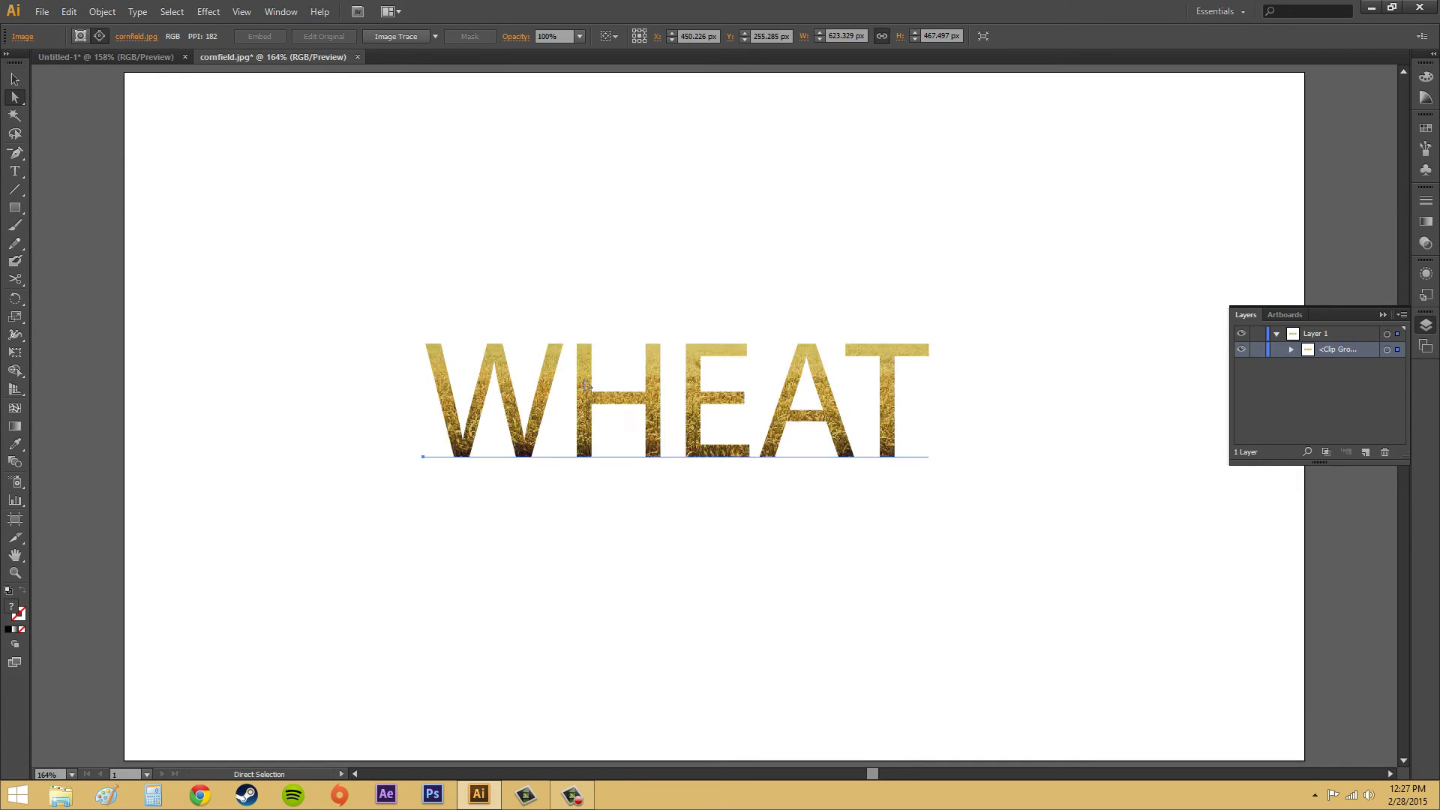
Step: Drag the WHEAT letter path rightward inside the mask until it frames solid golden wheat
left_click_drag(585, 385, 576, 461)
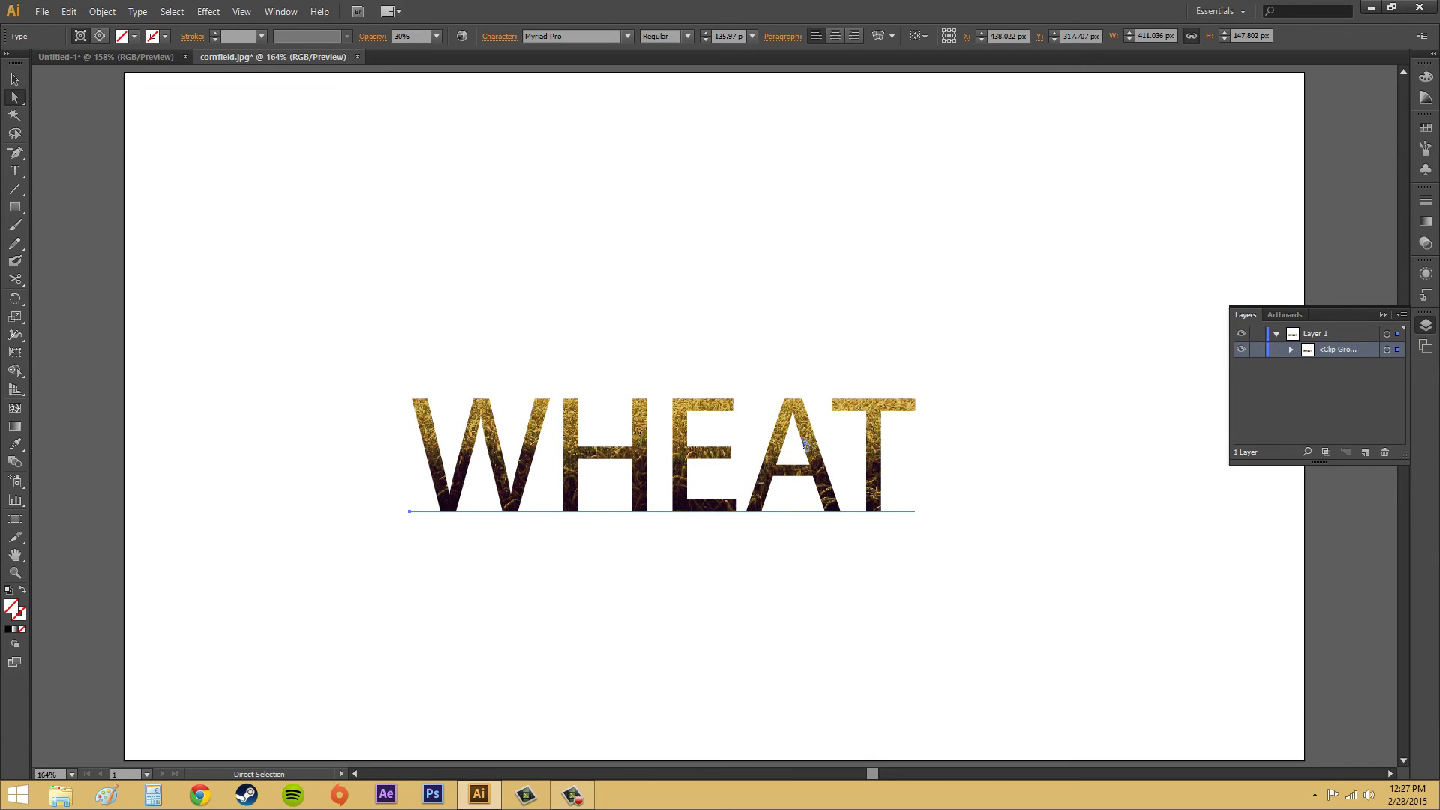
left_click_drag(813, 438, 859, 405)
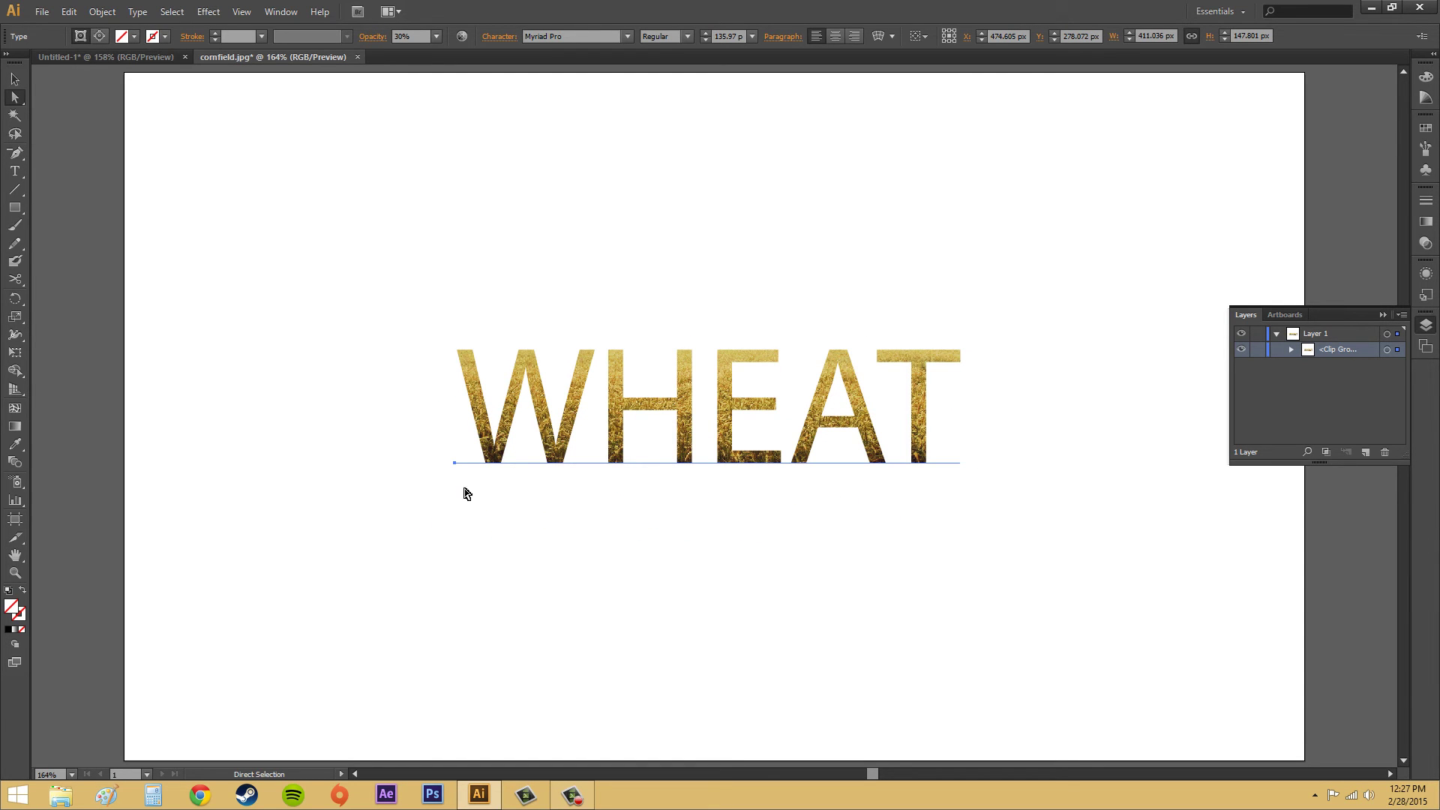
left_click_drag(455, 466, 634, 448)
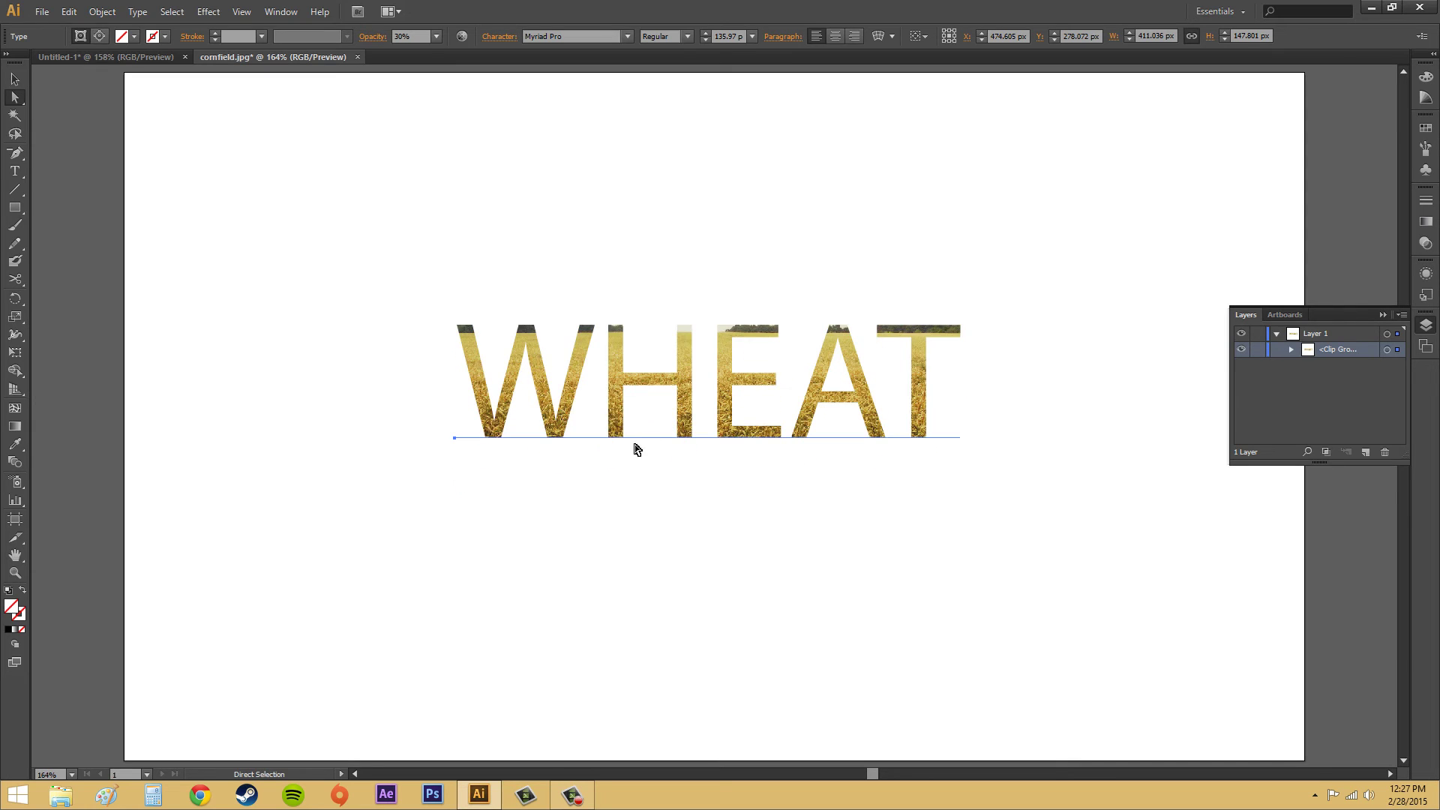
left_click_drag(685, 354, 719, 354)
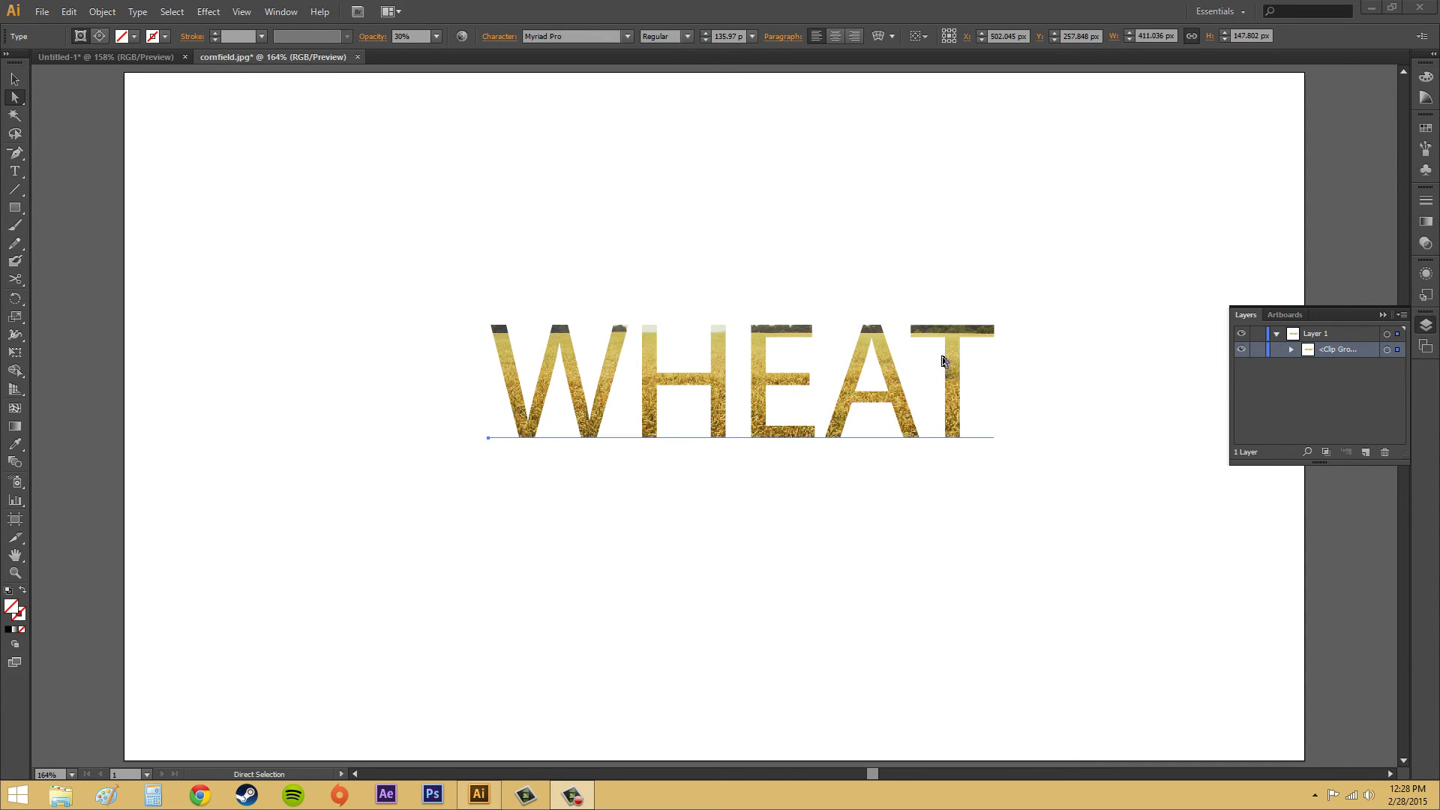
left_click_drag(933, 357, 886, 391)
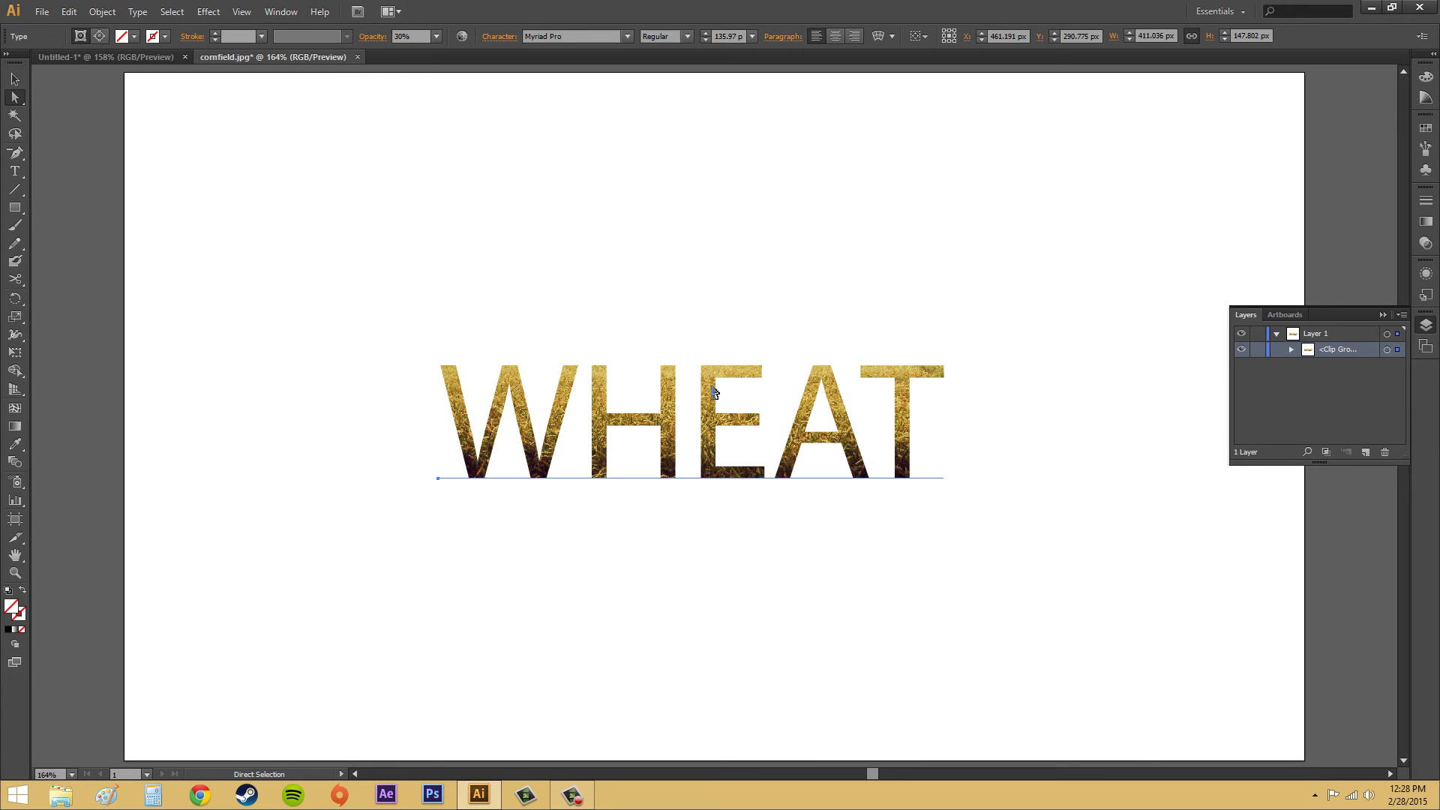
left_click_drag(717, 392, 733, 383)
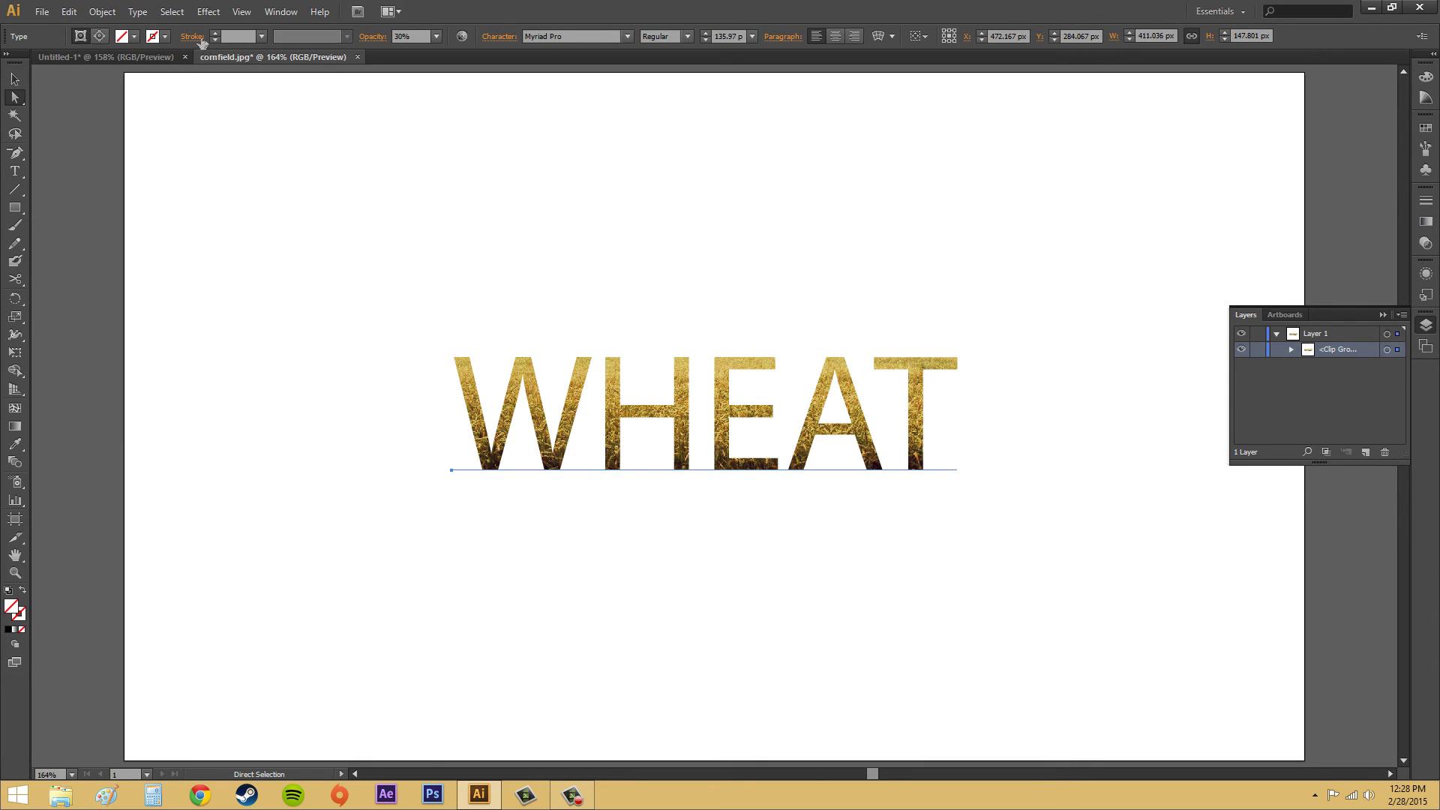
Step: Load the Art History > Baroque swatch library and pick a dark Baroque colour
left_click(163, 36)
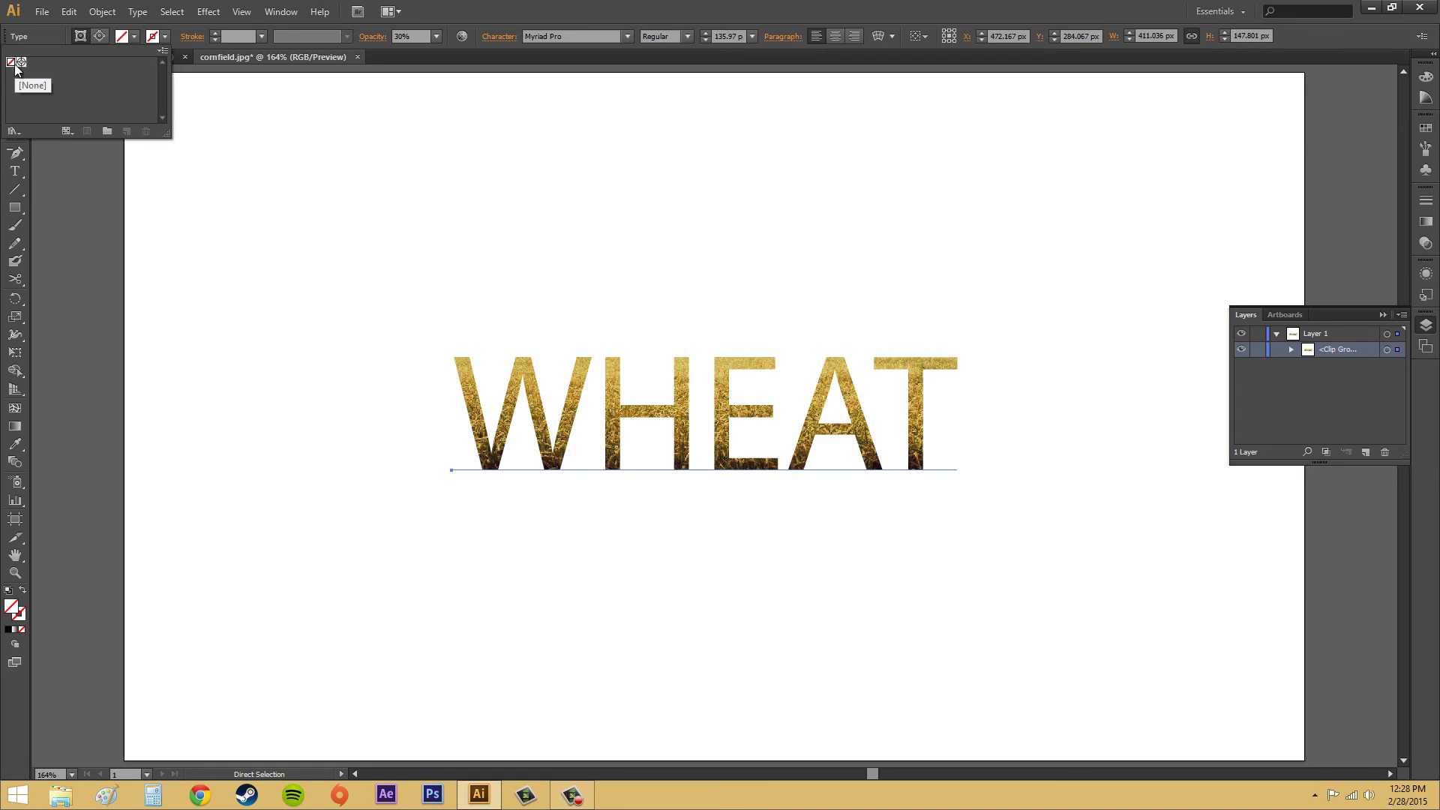
left_click(14, 131)
mouse_move(51, 177)
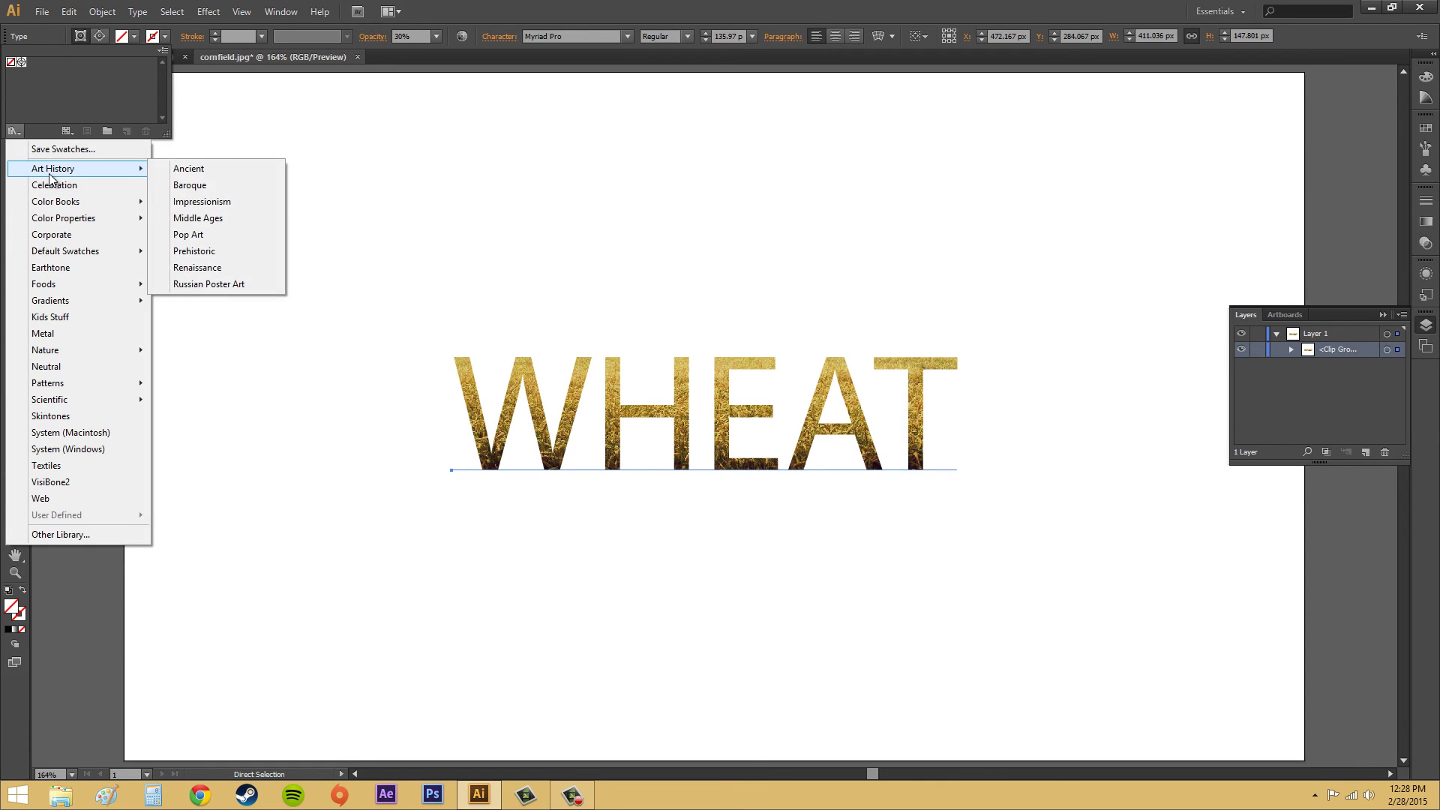
left_click(209, 179)
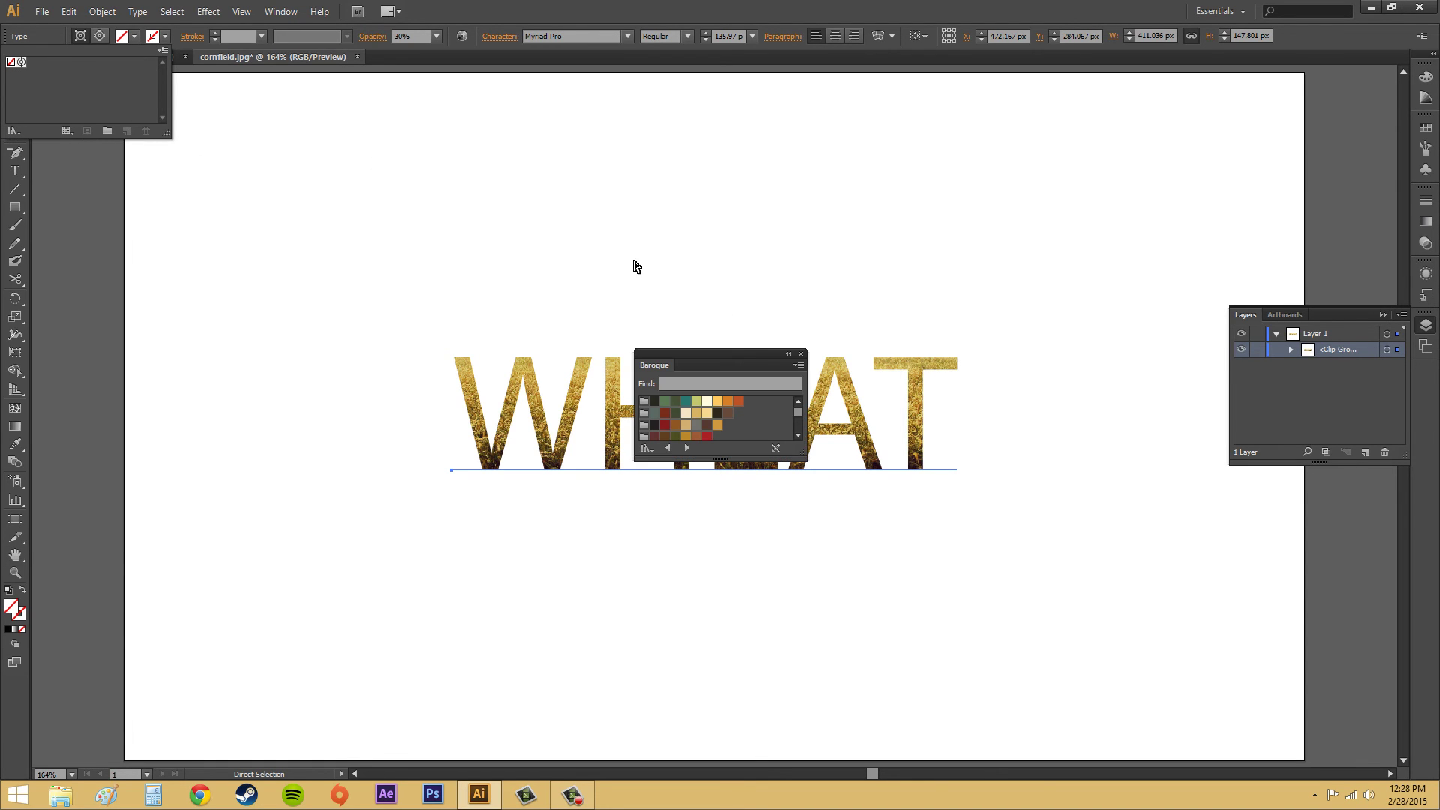
left_click(716, 411)
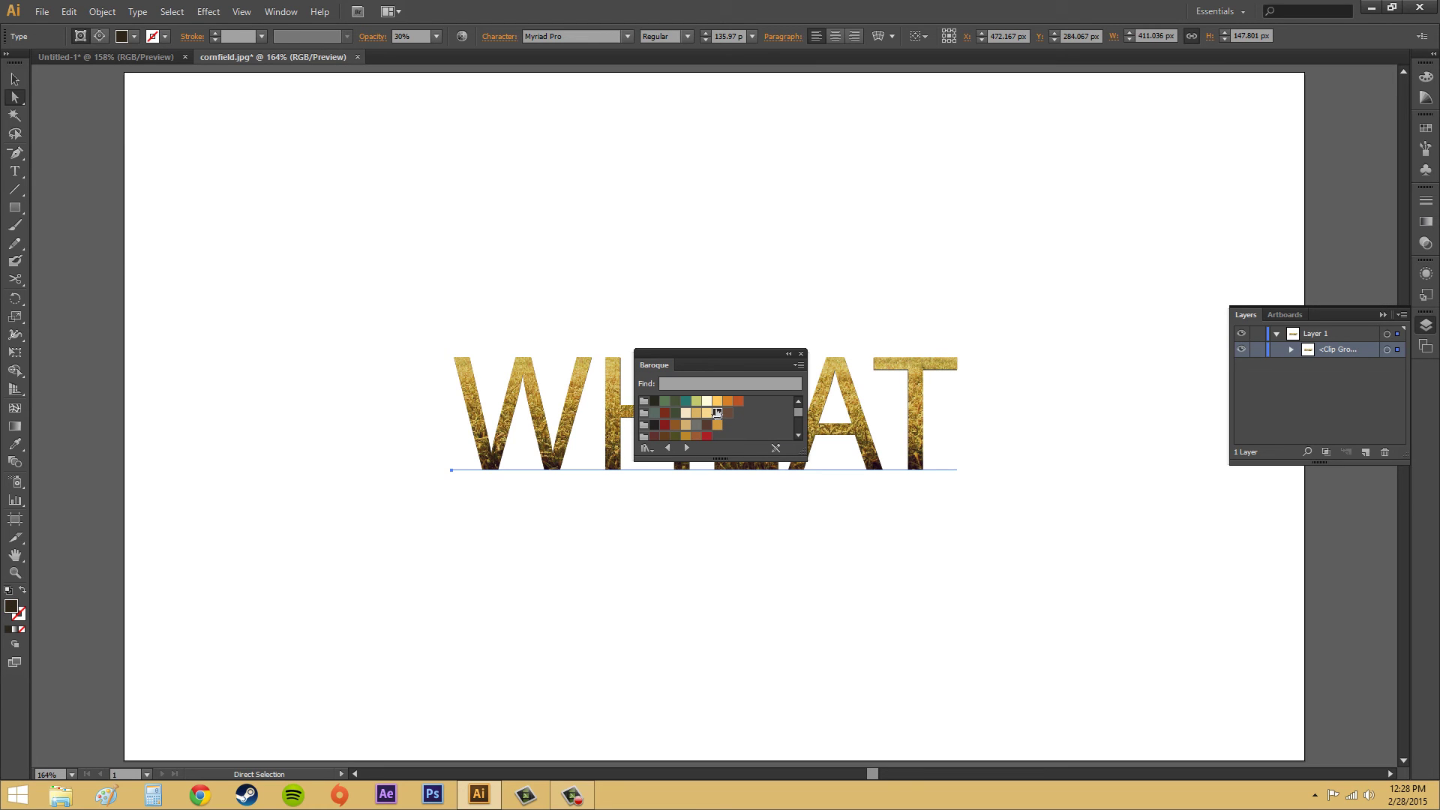
Step: Swap fill and stroke so the dark colour outlines the WHEAT letters, then close the Baroque library
left_click(129, 38)
left_click(167, 37)
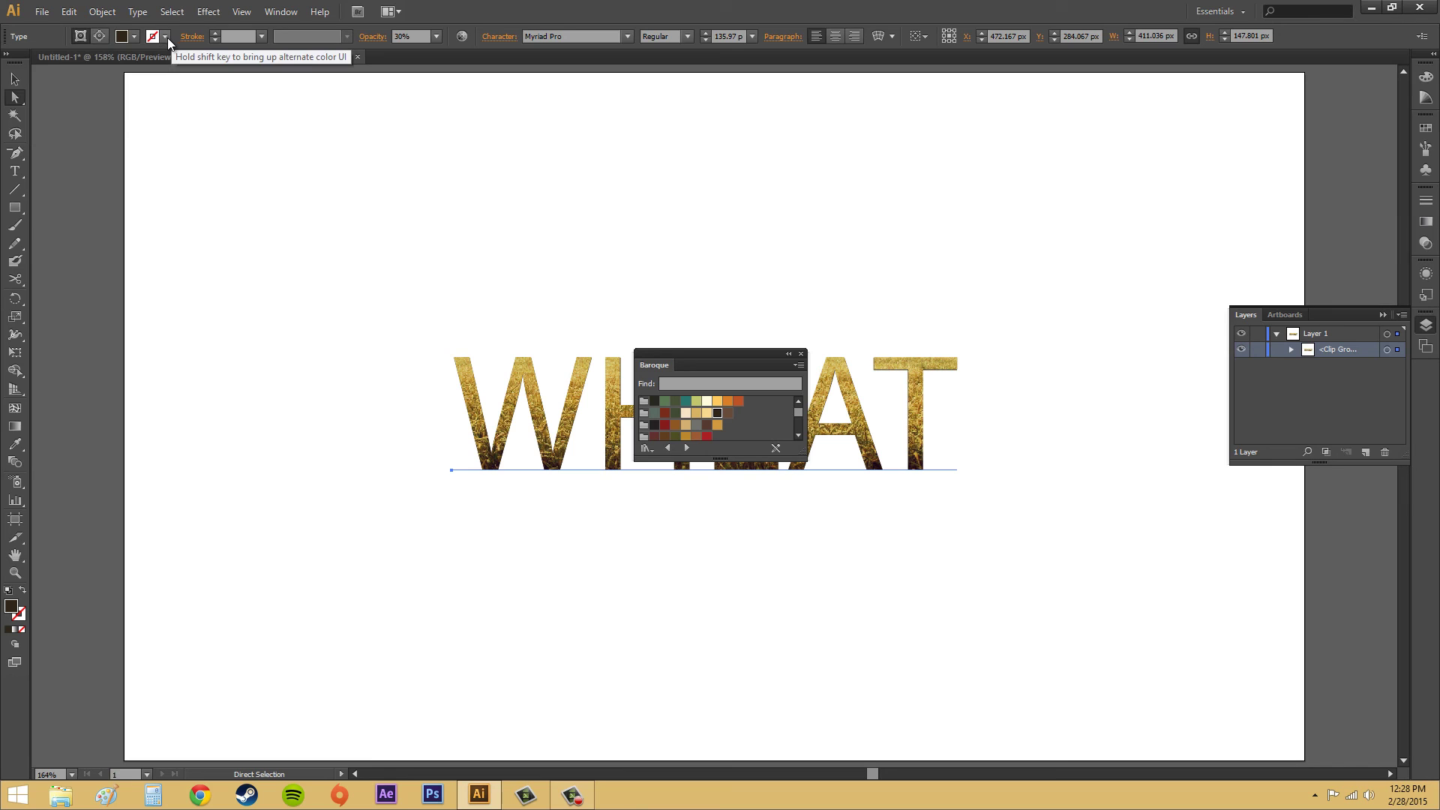
left_click(155, 41)
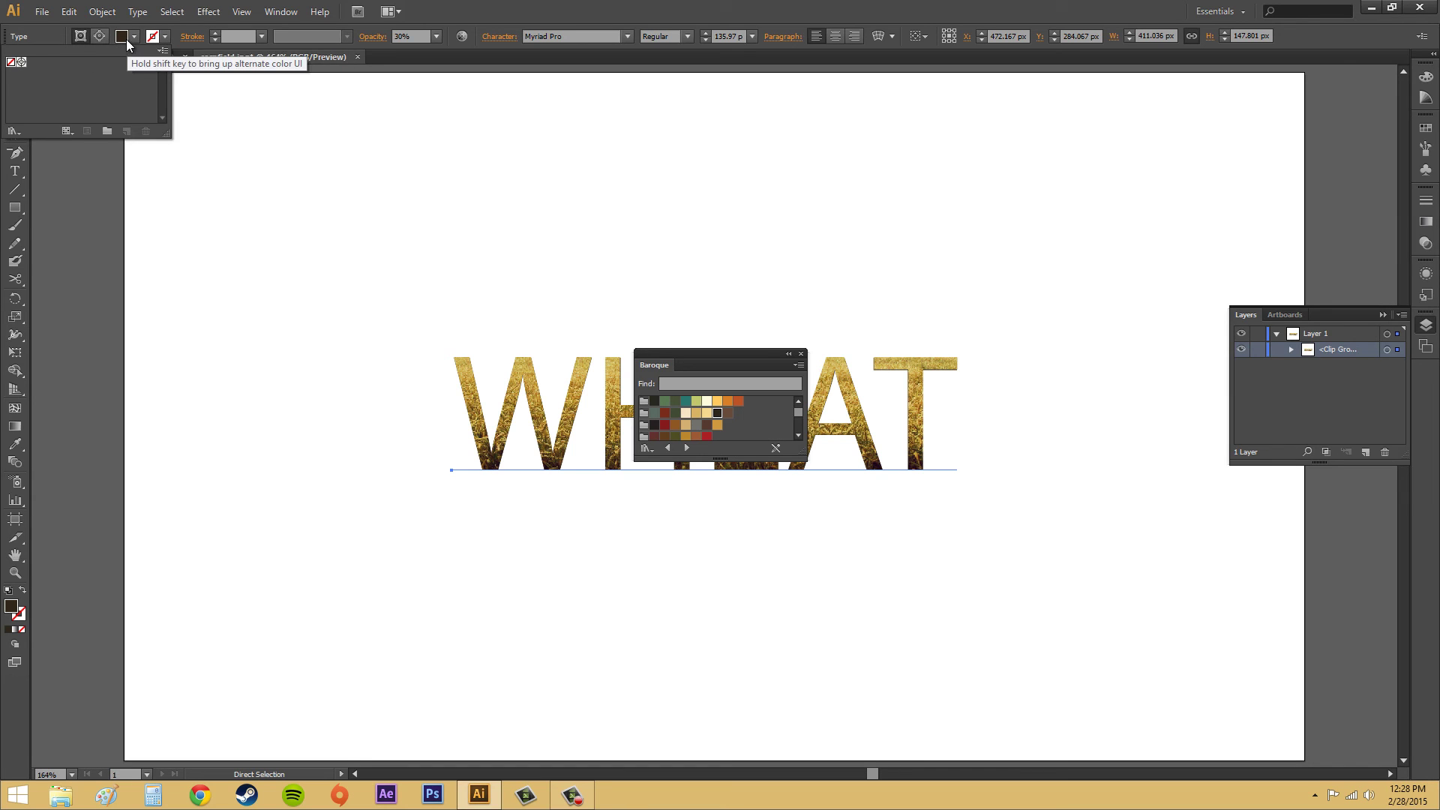
left_click(26, 588)
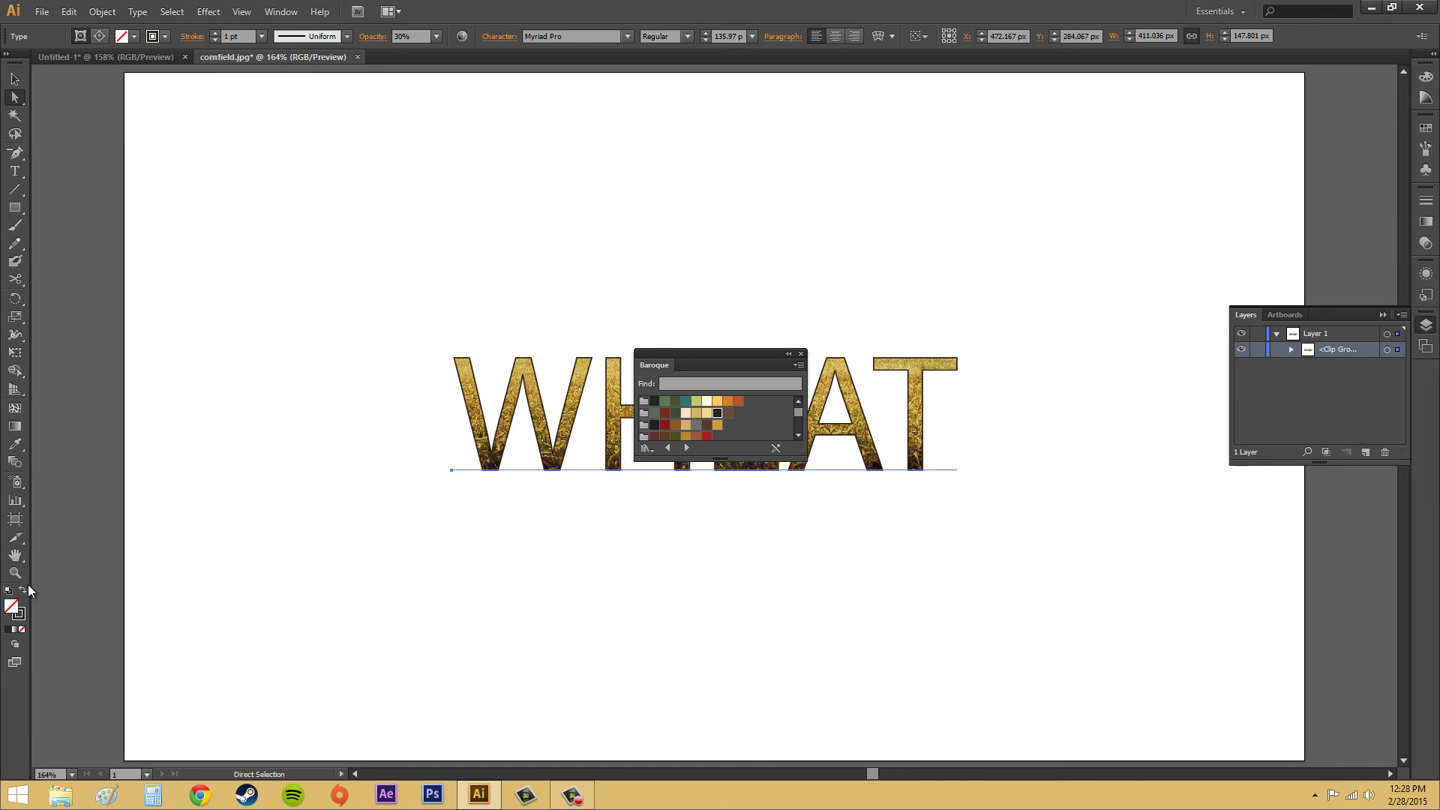
left_click(766, 270)
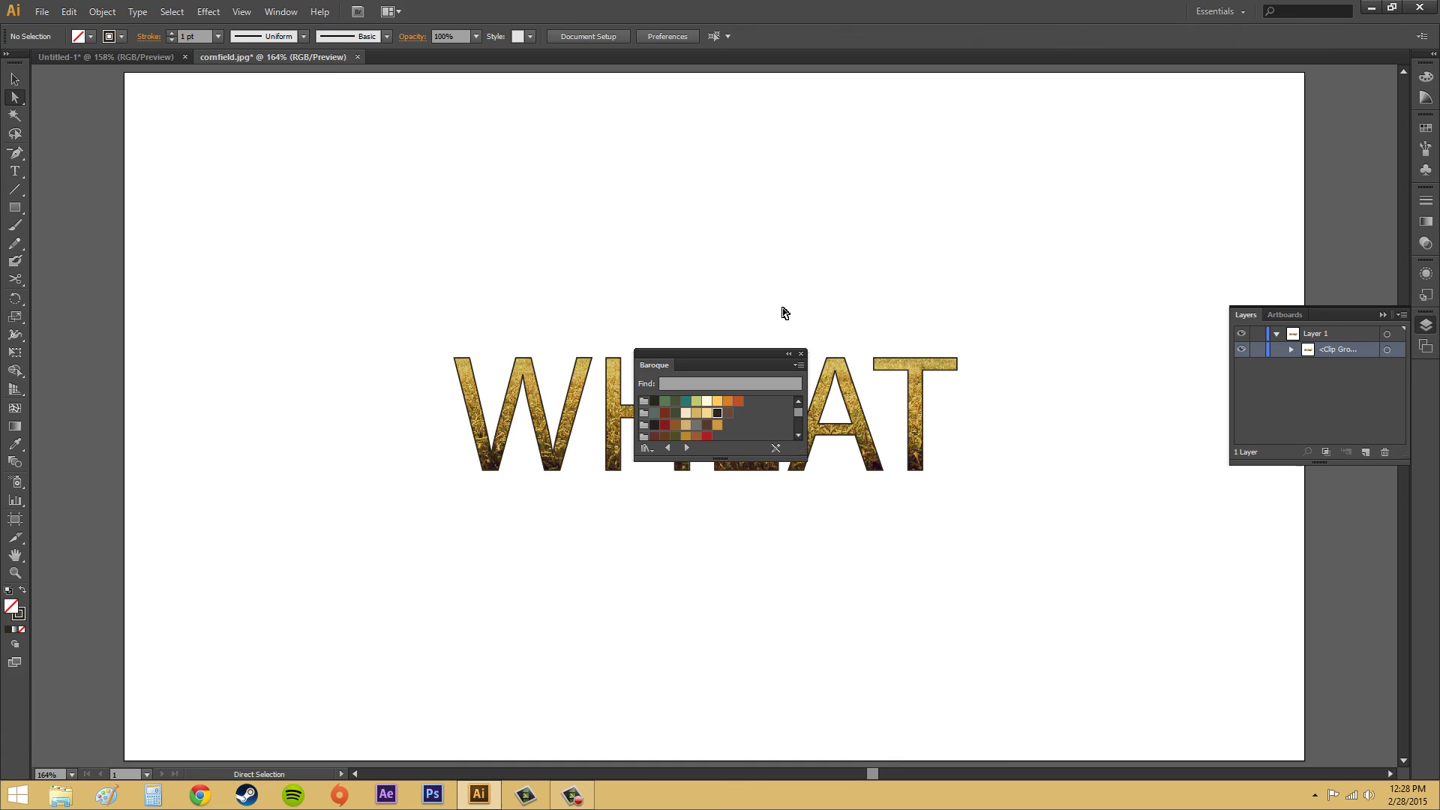
left_click(802, 355)
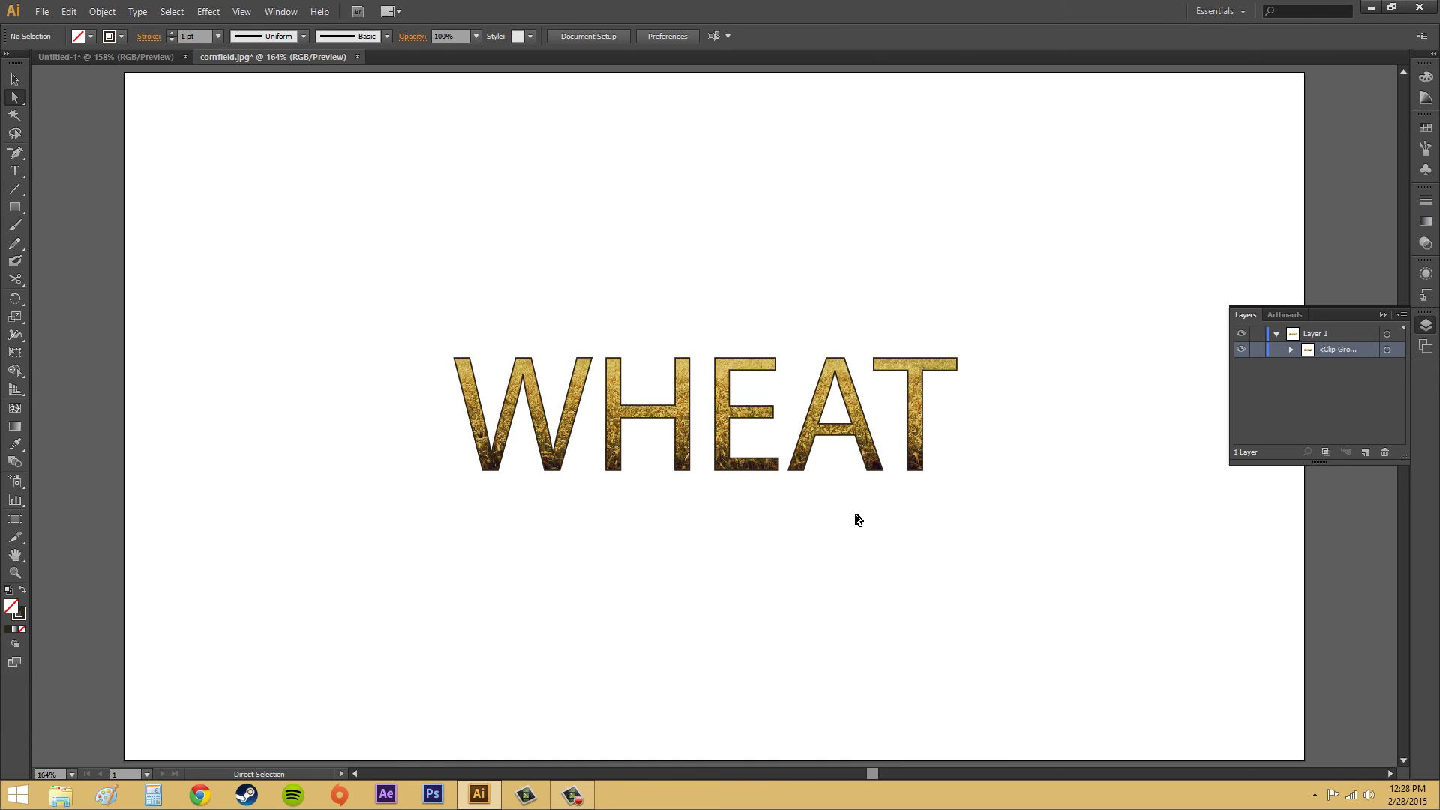